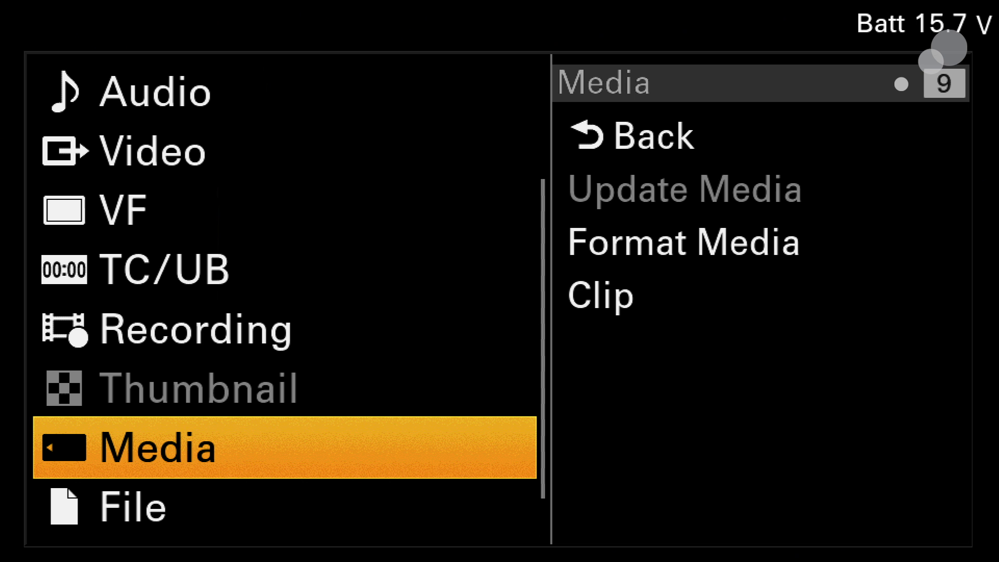
# Format the SD card via Media > Format Media, confirming Execute in both prompts.
pyautogui.press('Return')
pyautogui.press('Down')
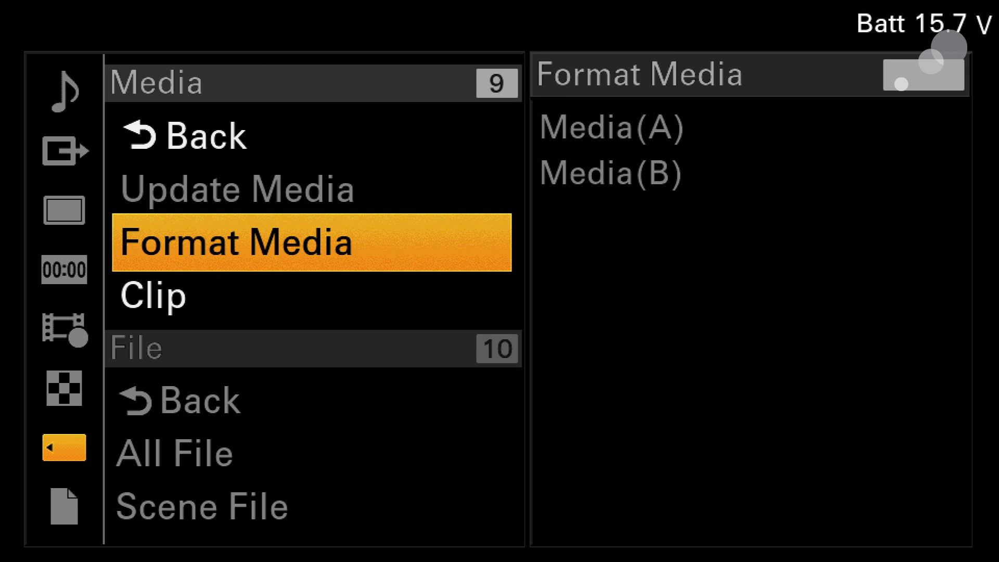
pyautogui.press('Return')
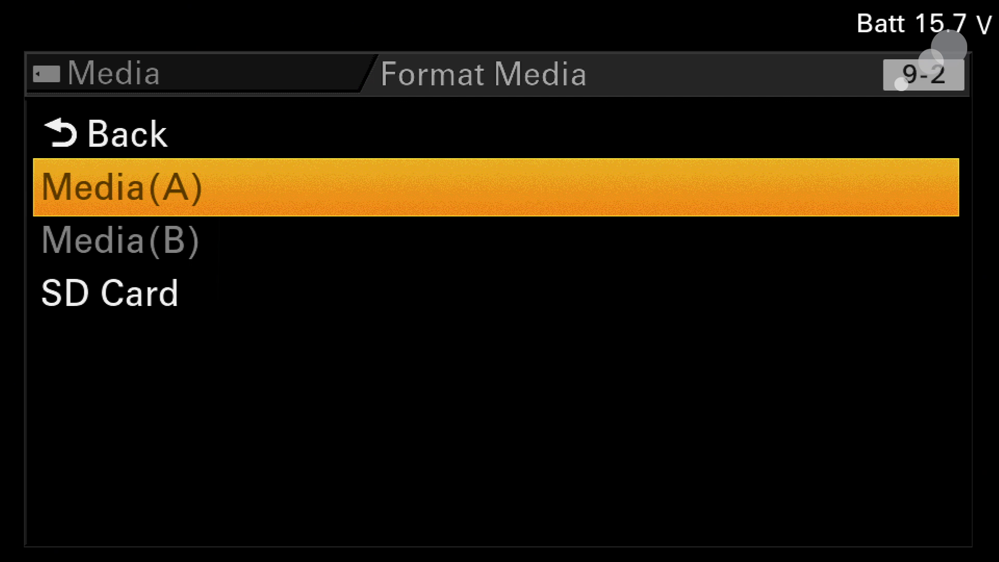
pyautogui.press('Down')
pyautogui.press('Down')
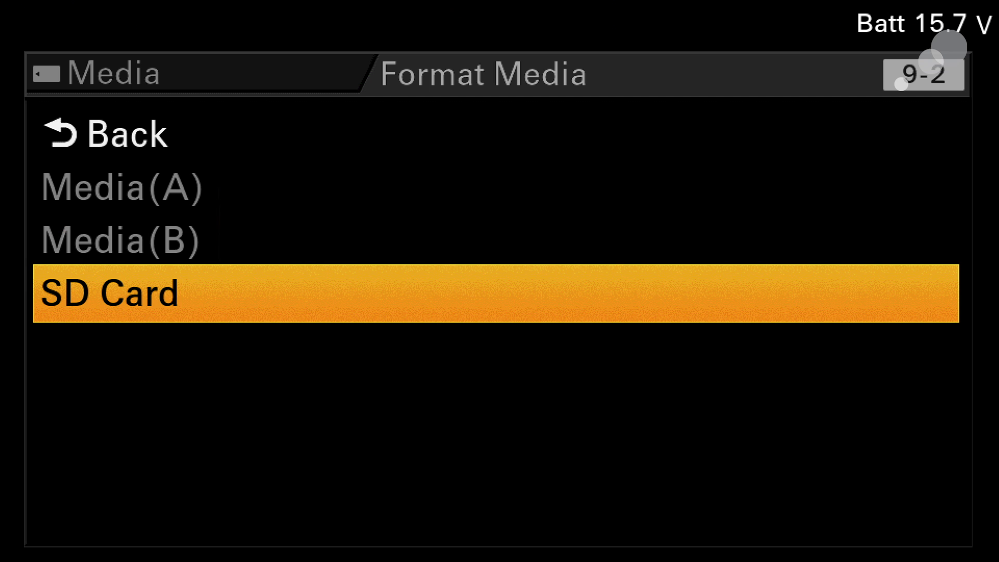
pyautogui.press('Return')
pyautogui.press('Up')
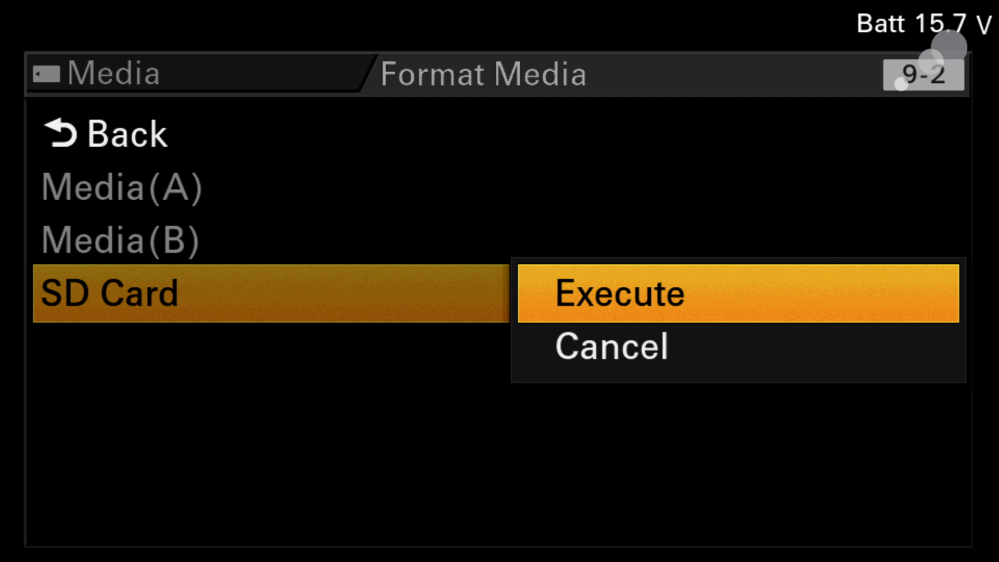
pyautogui.press('Return')
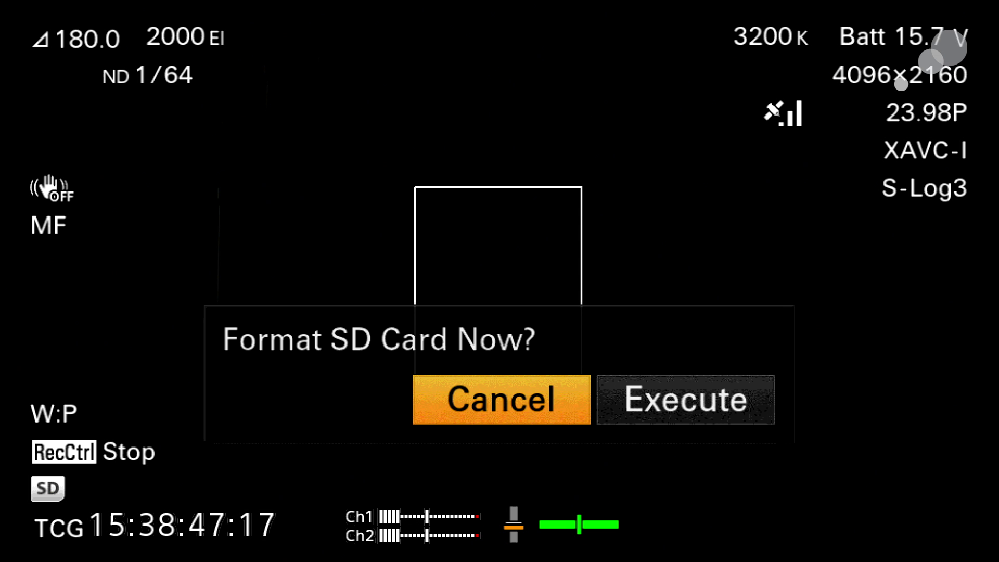
pyautogui.press('Right')
pyautogui.press('Return')
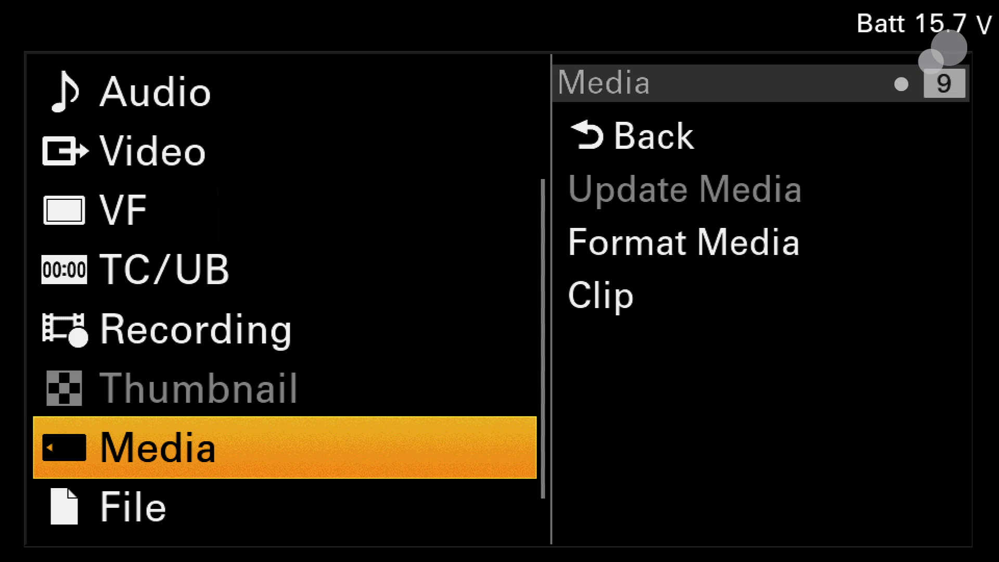
# Save all camera settings to SD card slot 01, then check them under Load SD Card.
pyautogui.press('Down')
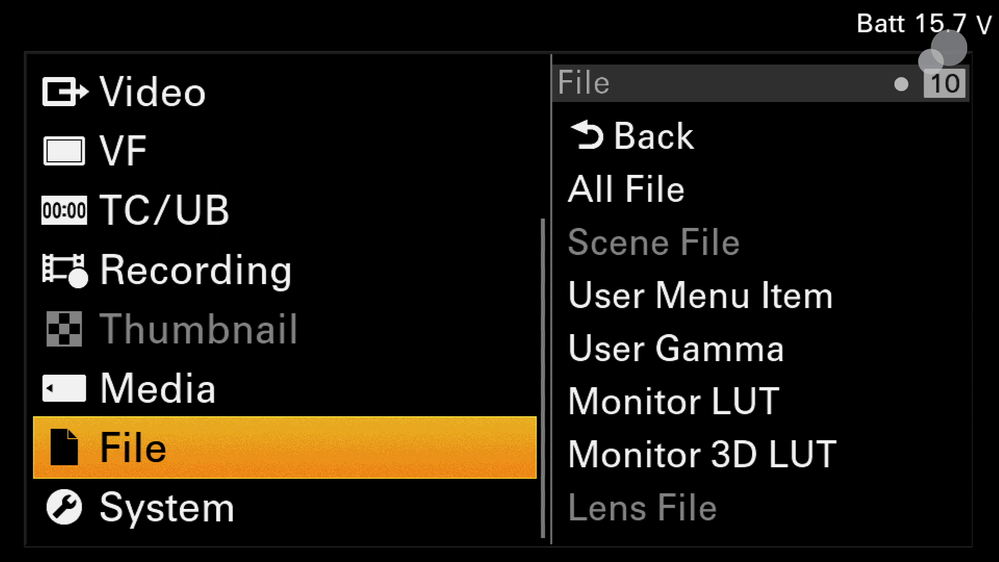
pyautogui.press('Return')
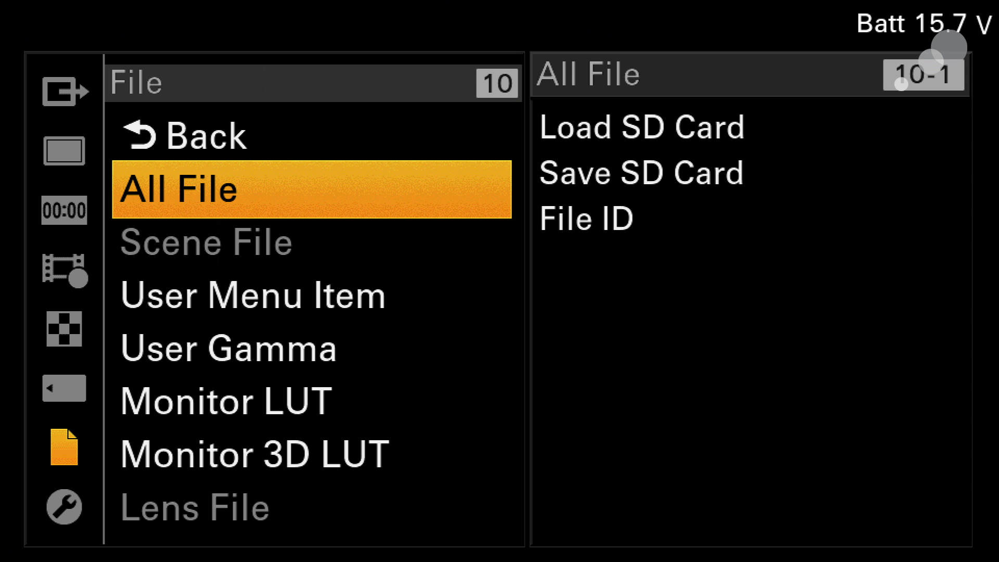
pyautogui.press('Return')
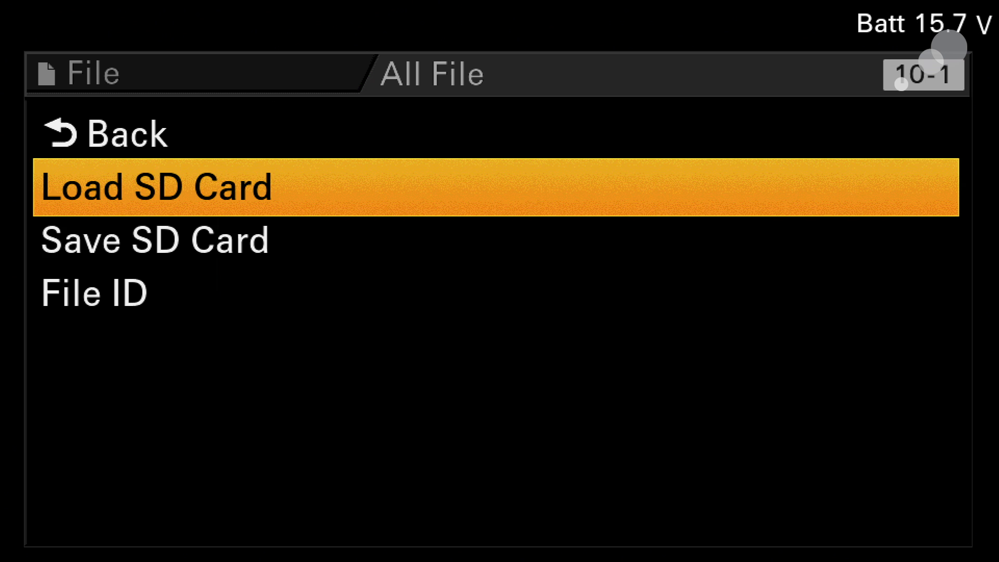
pyautogui.press('Down')
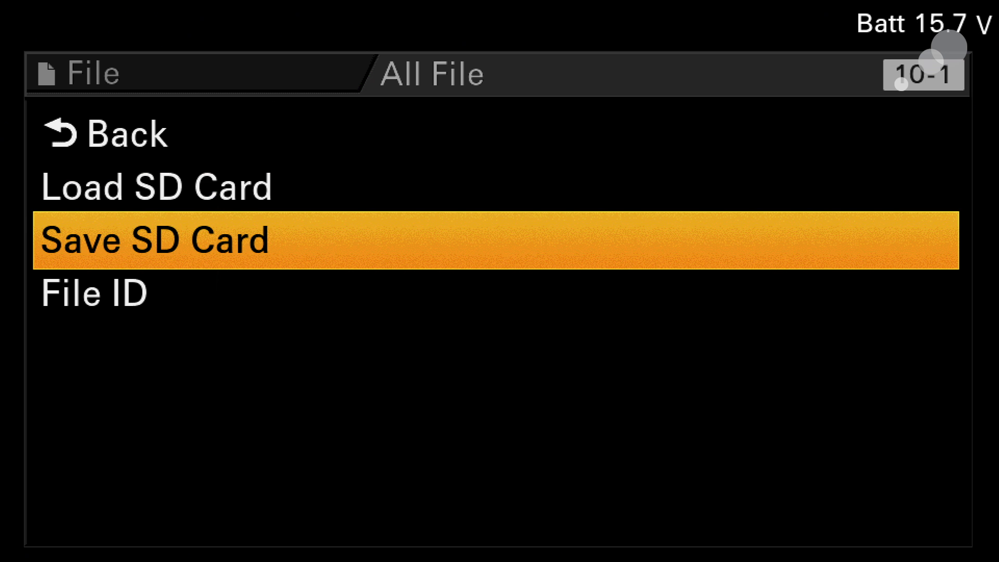
pyautogui.press('Return')
pyautogui.press('Down')
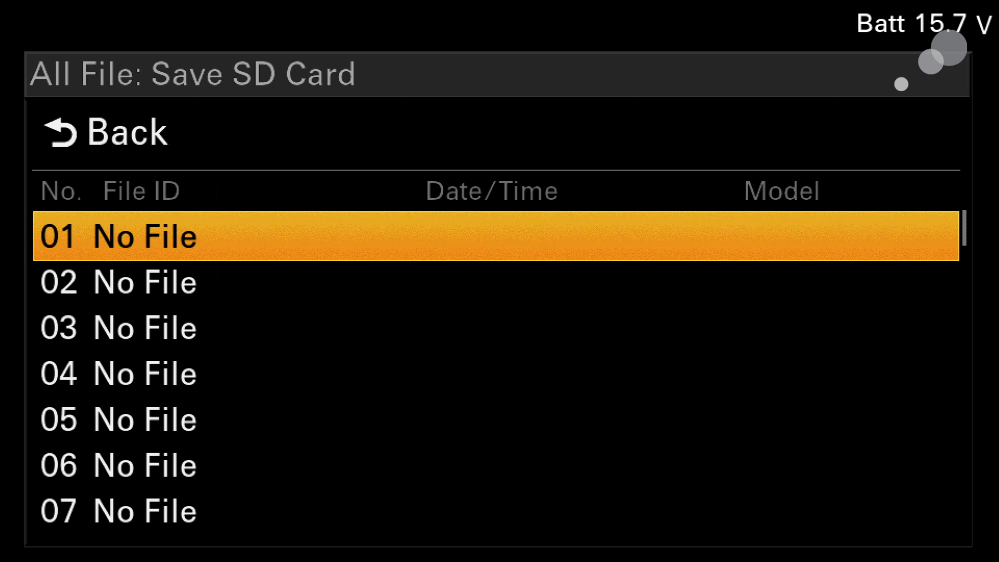
pyautogui.press('Return')
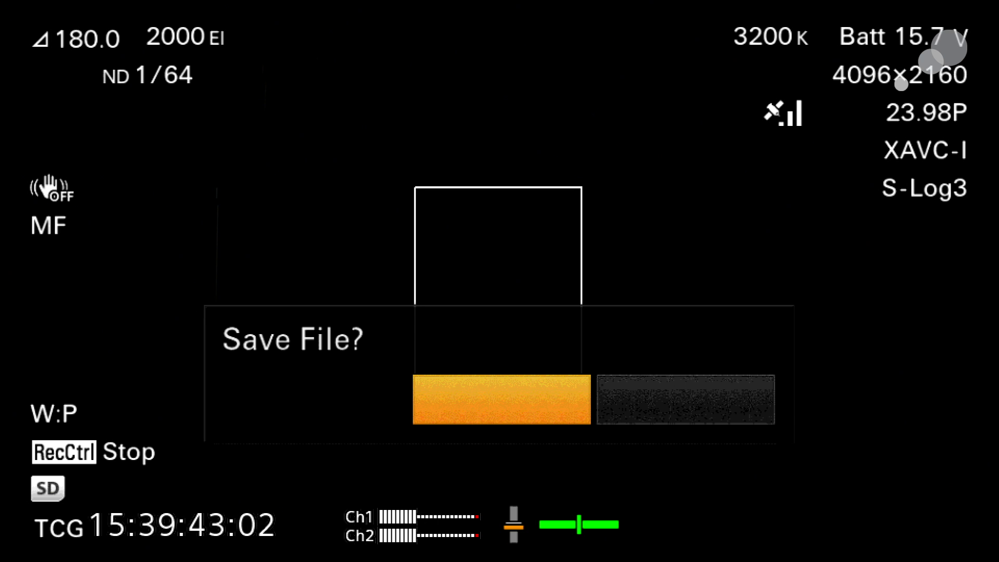
pyautogui.press('Right')
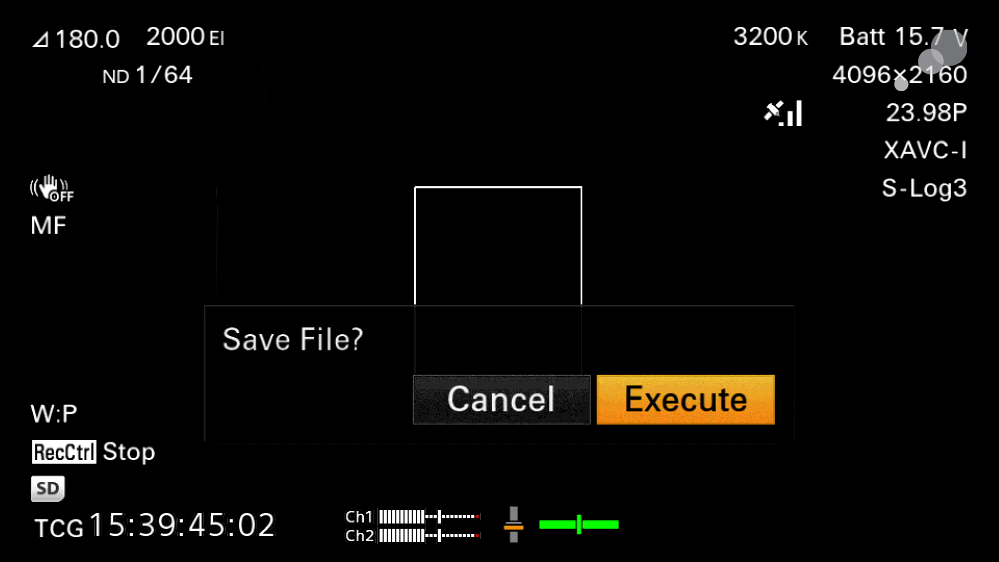
pyautogui.press('Return')
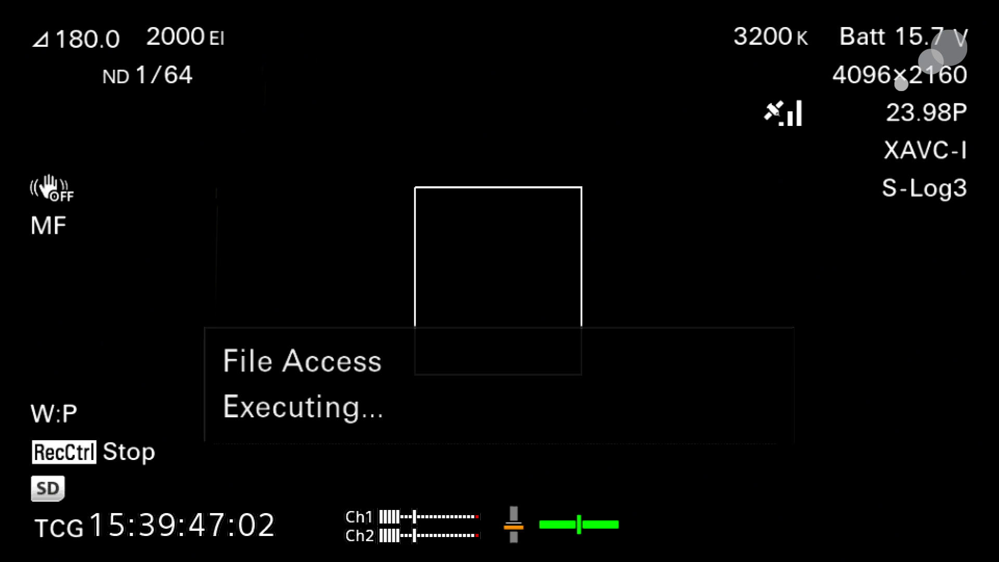
pyautogui.press('Return')
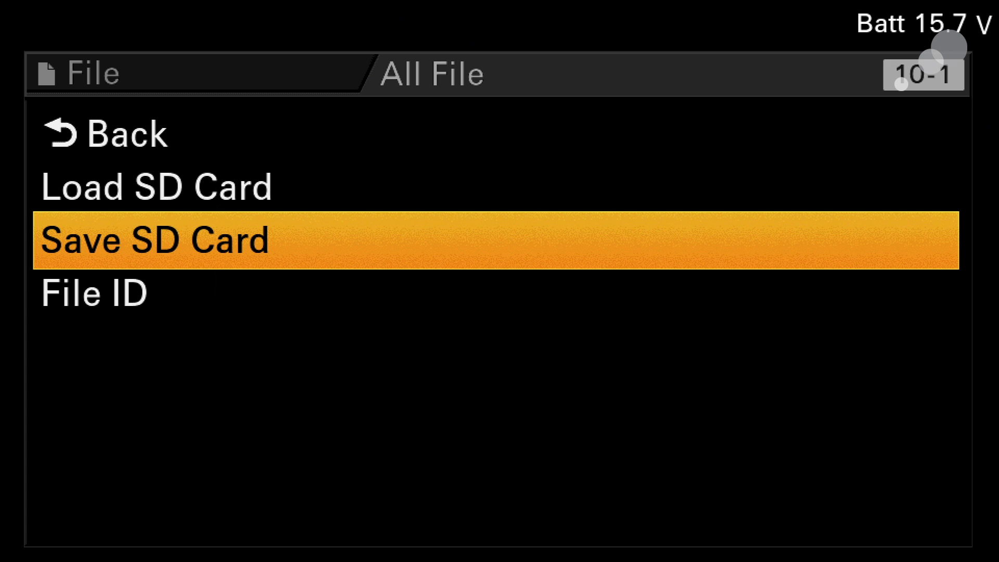
pyautogui.press('Up')
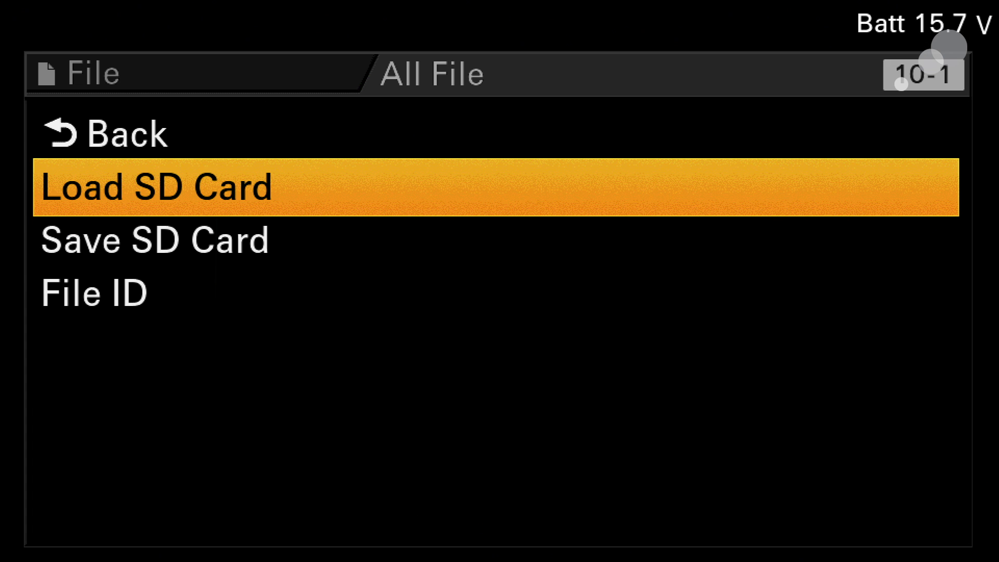
pyautogui.press('Return')
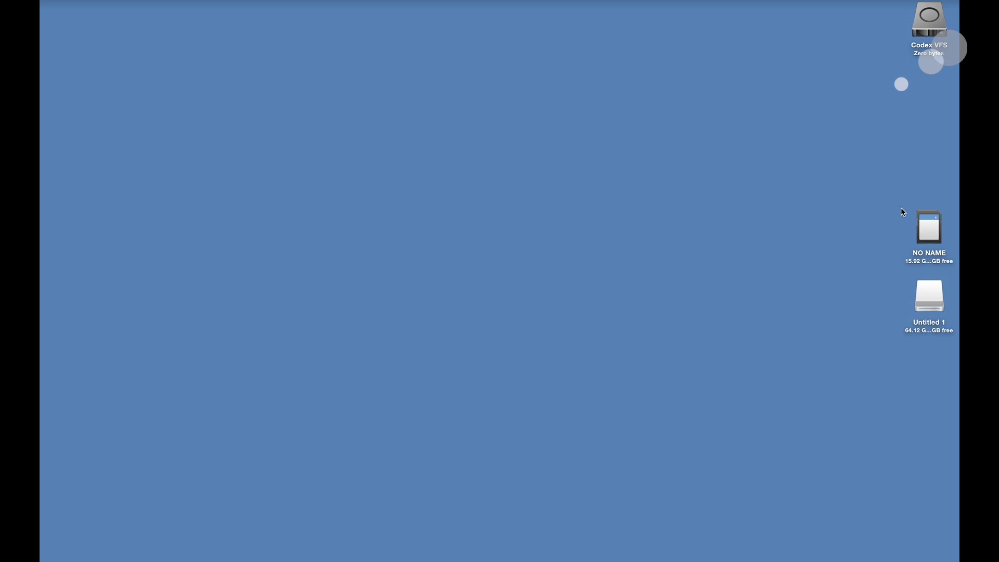
pyautogui.doubleClick(930, 232)
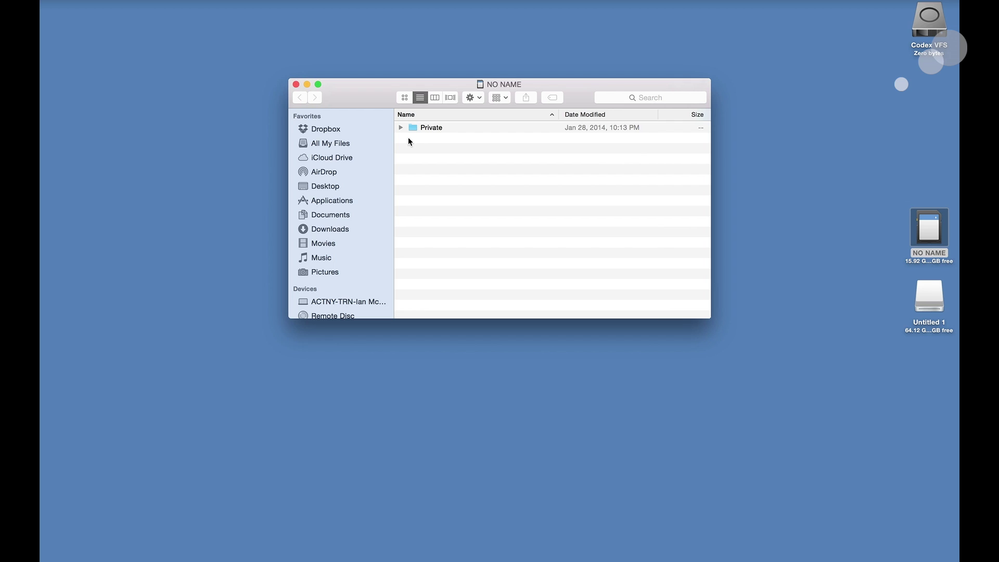
pyautogui.click(401, 127)
pyautogui.click(412, 138)
pyautogui.click(423, 149)
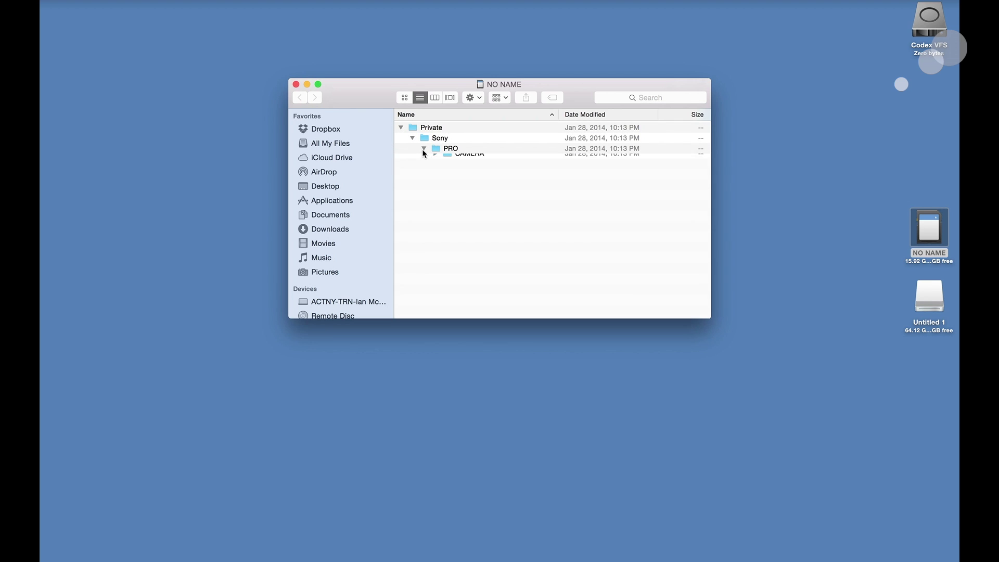
pyautogui.click(435, 159)
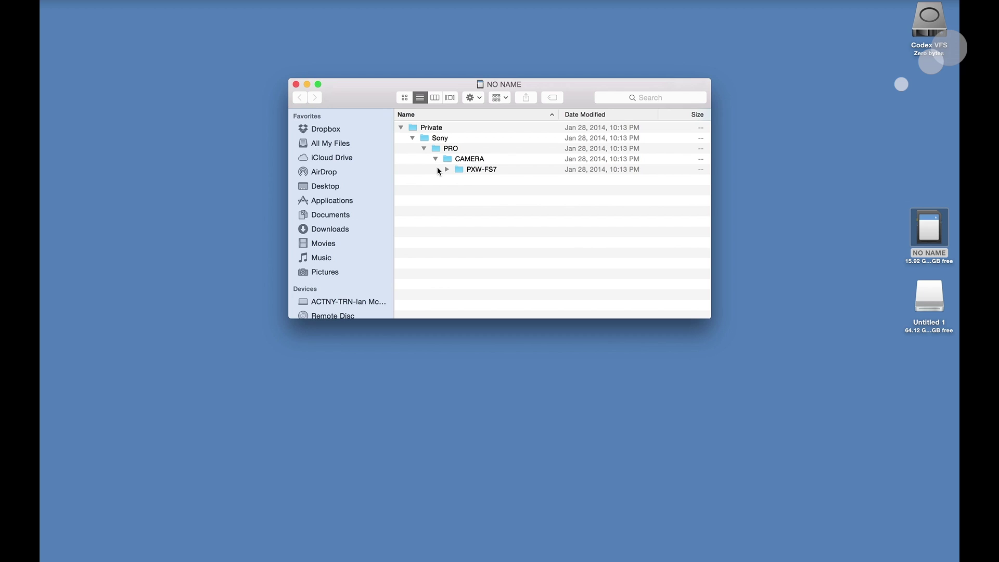
pyautogui.click(297, 84)
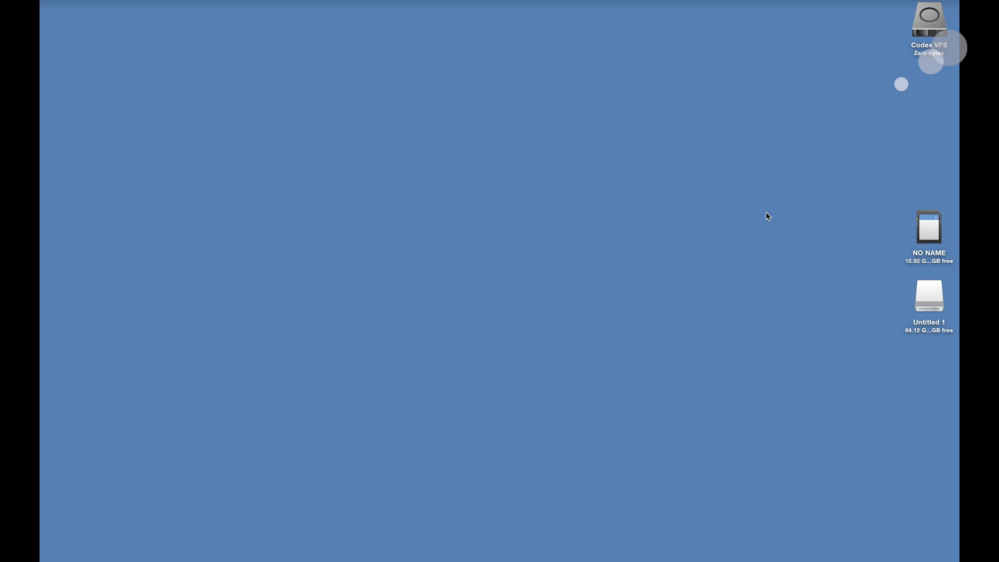
pyautogui.doubleClick(930, 299)
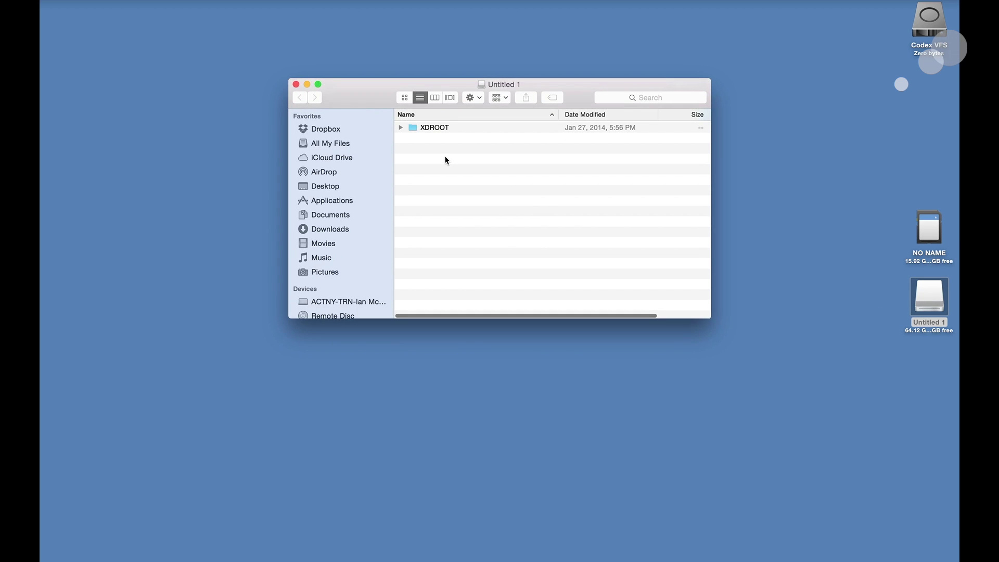
pyautogui.click(400, 127)
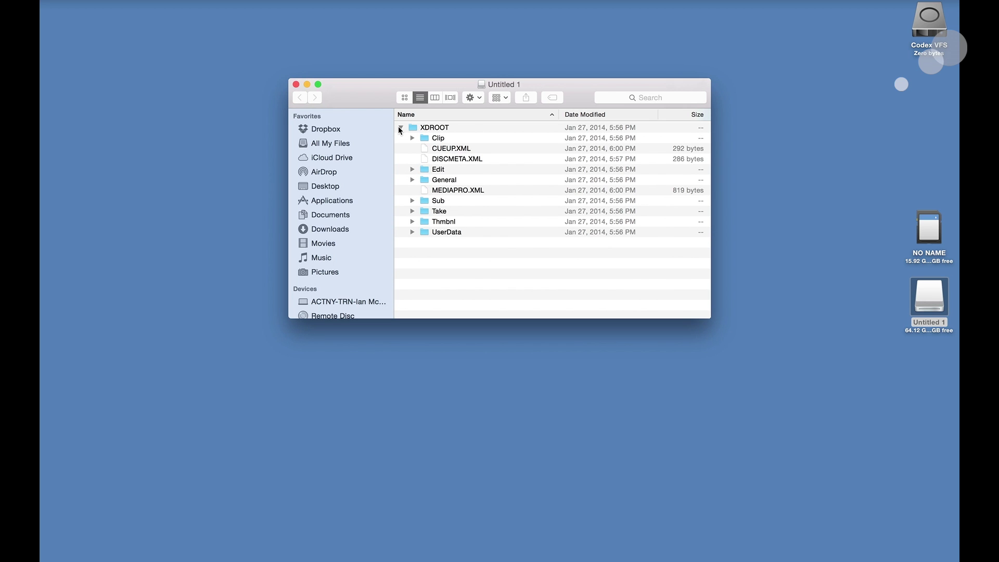
pyautogui.click(401, 128)
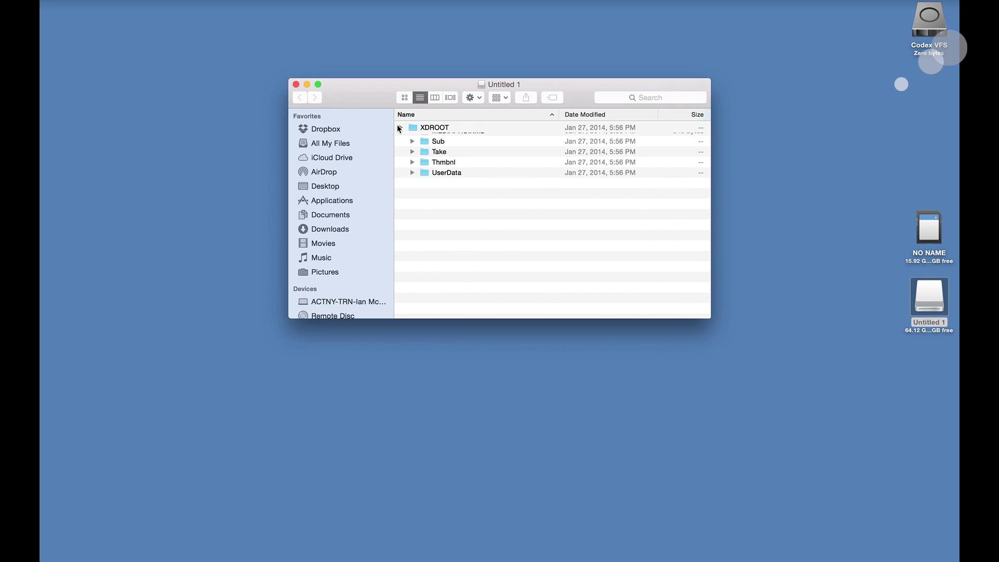
pyautogui.click(296, 85)
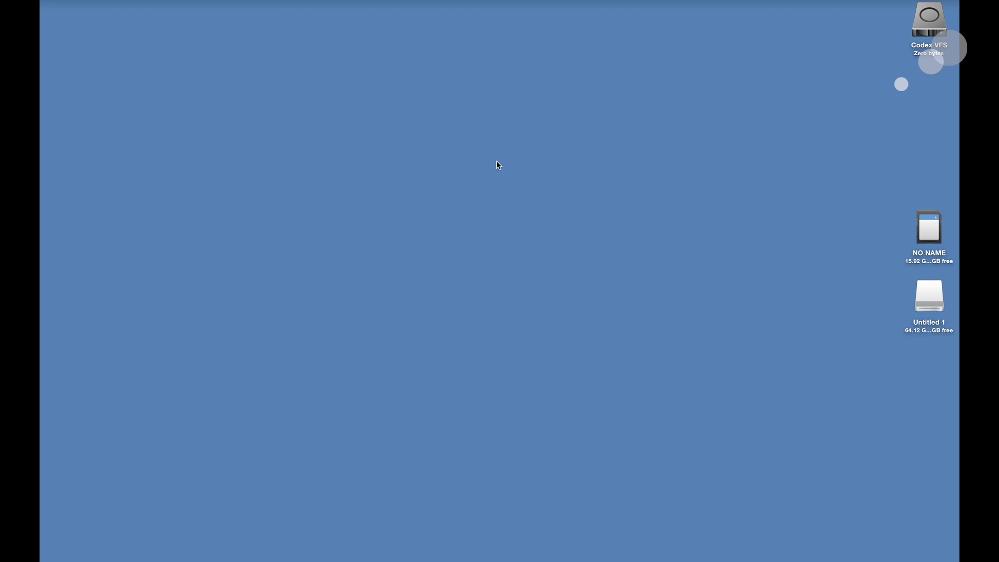
# Bring Resolve forward and add clip 112_0226.MXF to the media pool.
pyautogui.moveTo(364, 560)
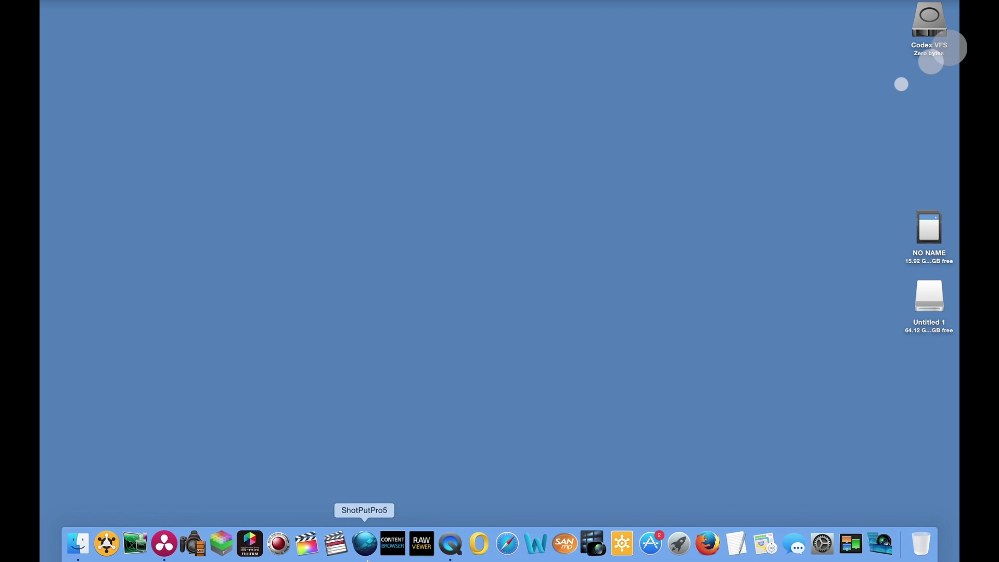
pyautogui.click(164, 544)
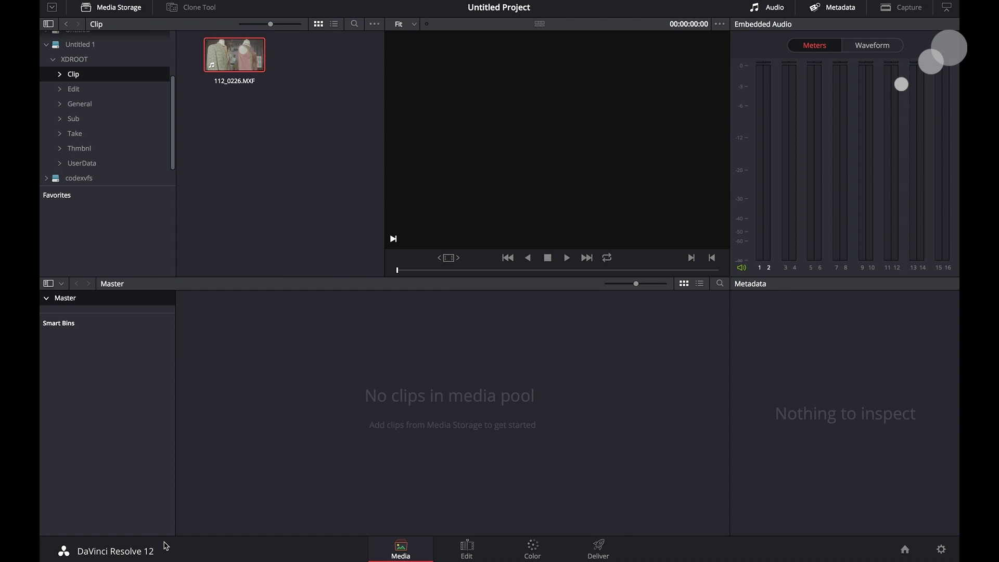
pyautogui.click(231, 56)
pyautogui.moveTo(231, 56); pyautogui.dragTo(298, 399)
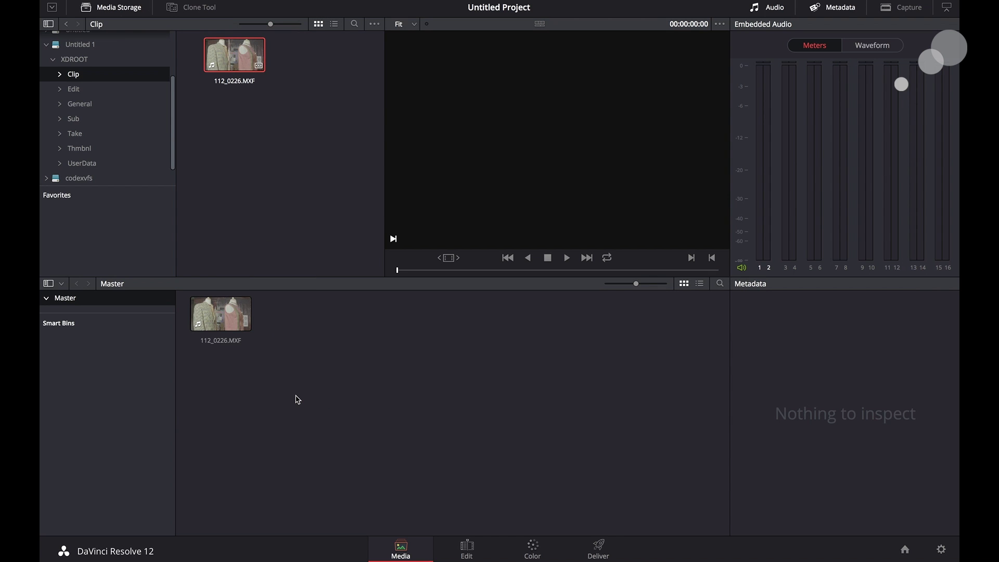
# Create a timeline from clip 112_0226 on the Edit page, then go to Color.
pyautogui.click(467, 547)
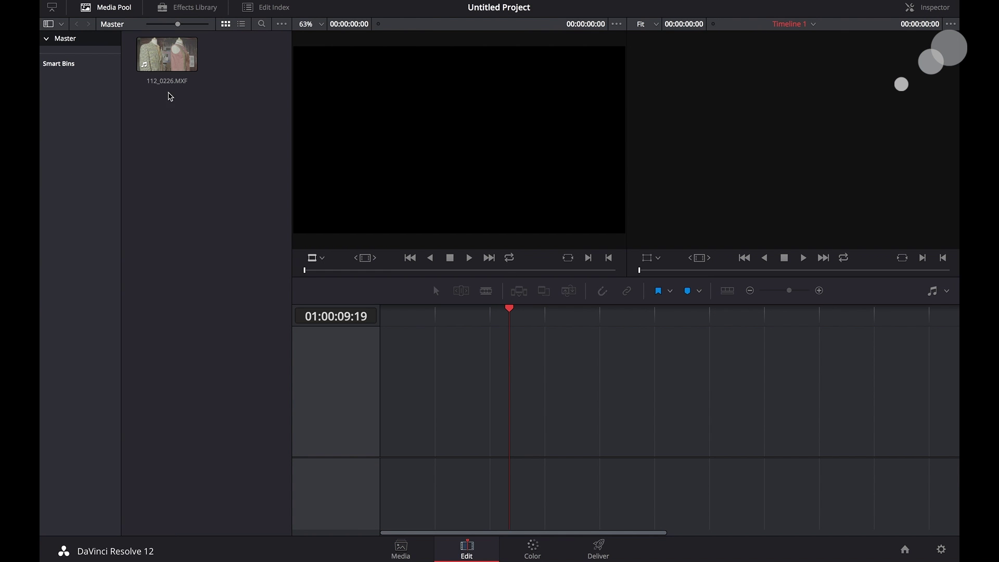
pyautogui.moveTo(162, 62); pyautogui.dragTo(392, 415)
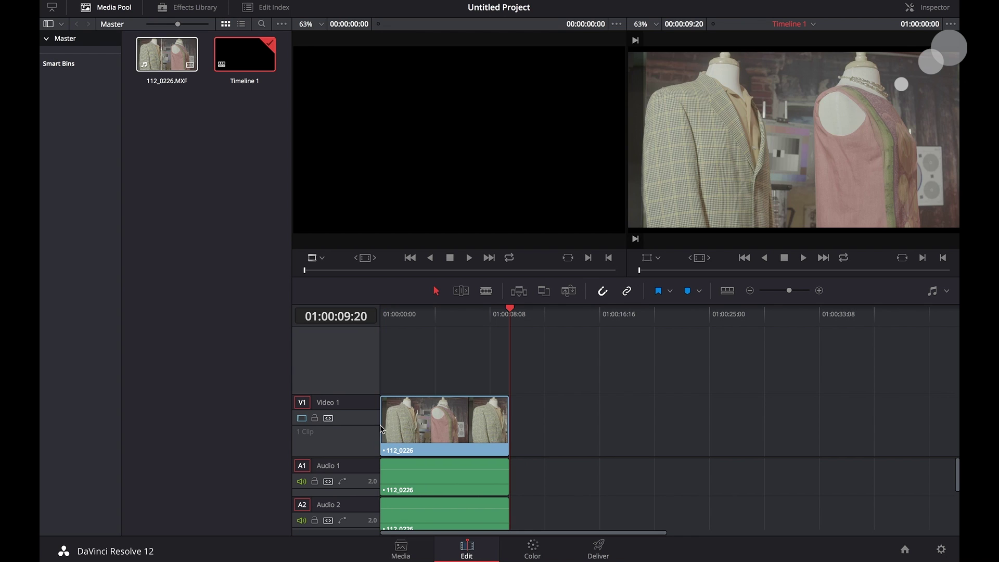
pyautogui.click(533, 546)
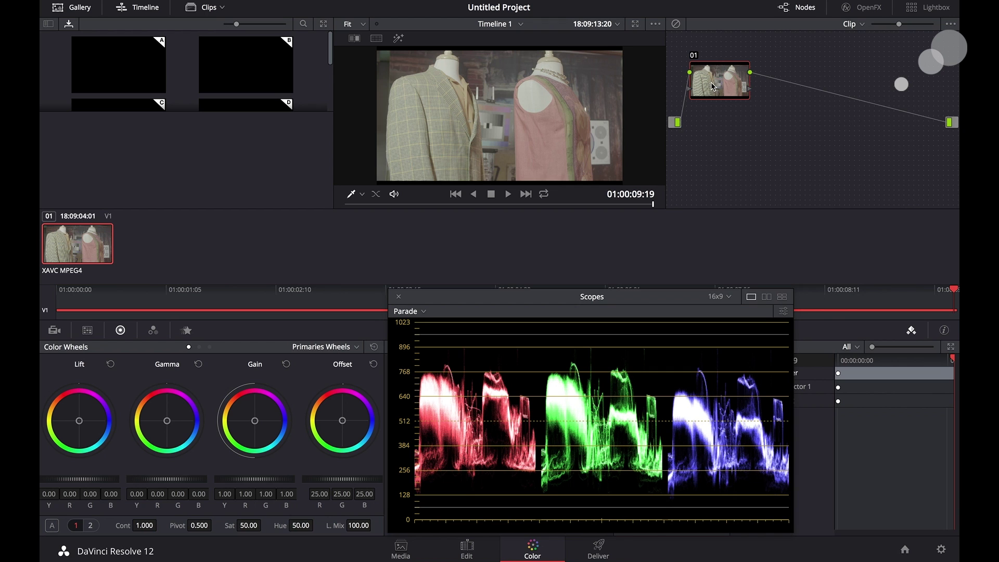
# Apply the Sony SLog3 to Rec709 1D input LUT to node 01.
pyautogui.rightClick(713, 86)
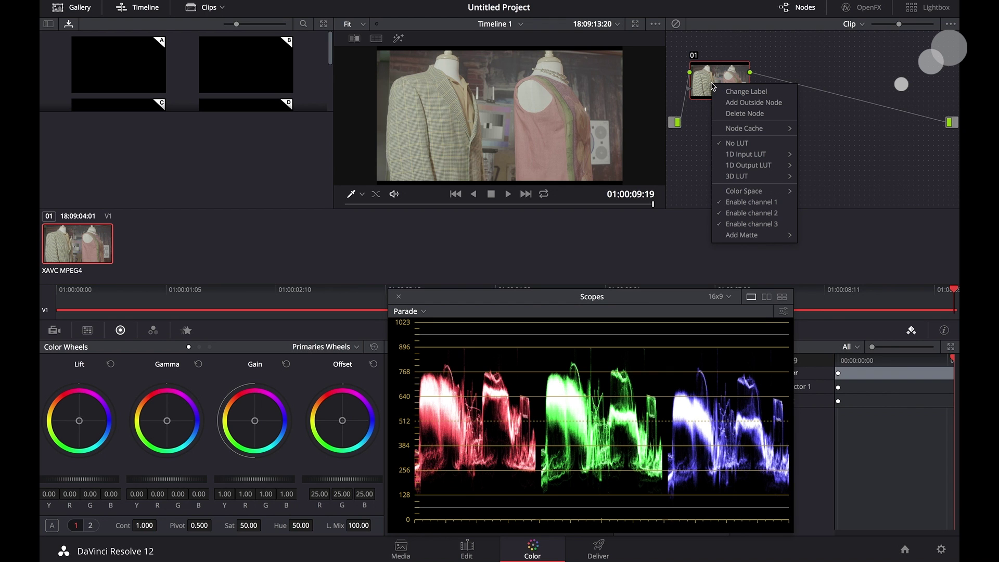
pyautogui.moveTo(738, 154)
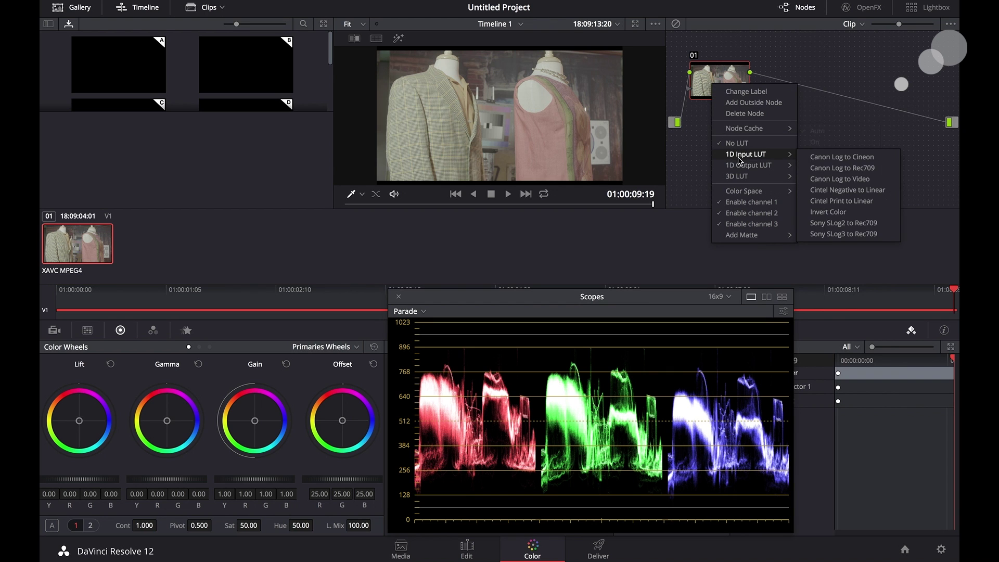
pyautogui.click(857, 235)
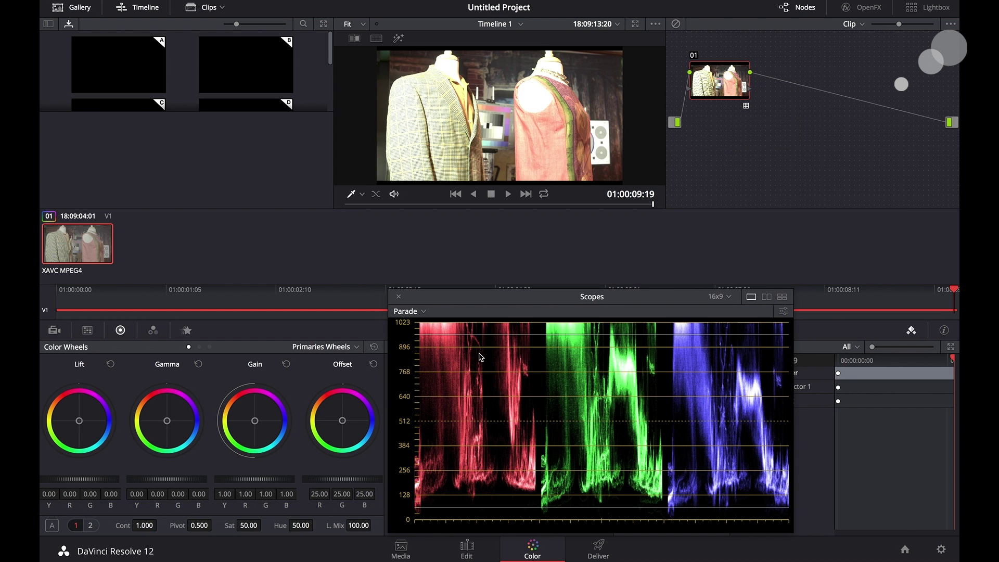
# Pull the wheels to Gamma -0.04, Gain 0.82 and Lift 0.02 for more contrast.
pyautogui.moveTo(189, 476); pyautogui.dragTo(151, 481)
pyautogui.moveTo(78, 479); pyautogui.dragTo(87, 482)
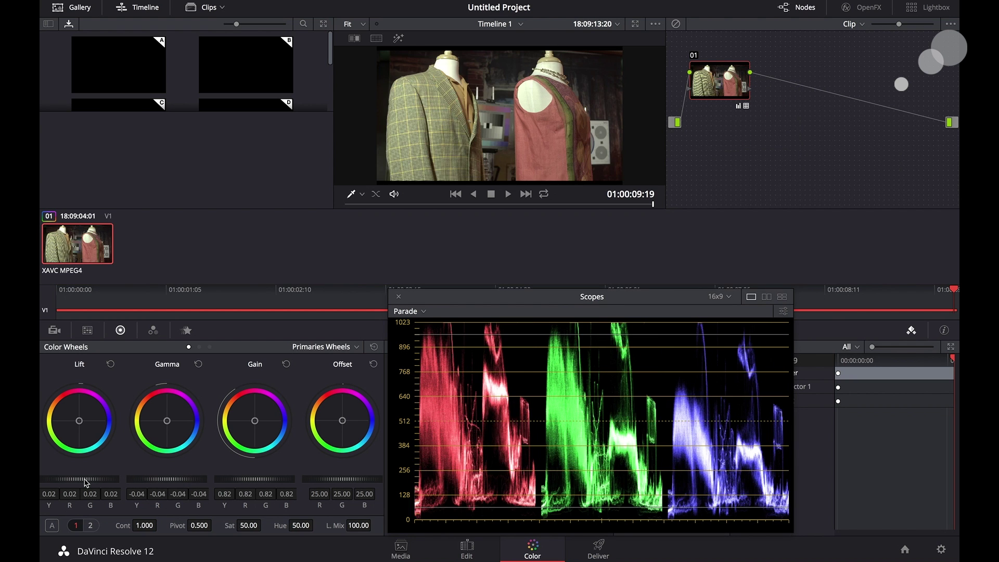
pyautogui.rightClick(75, 246)
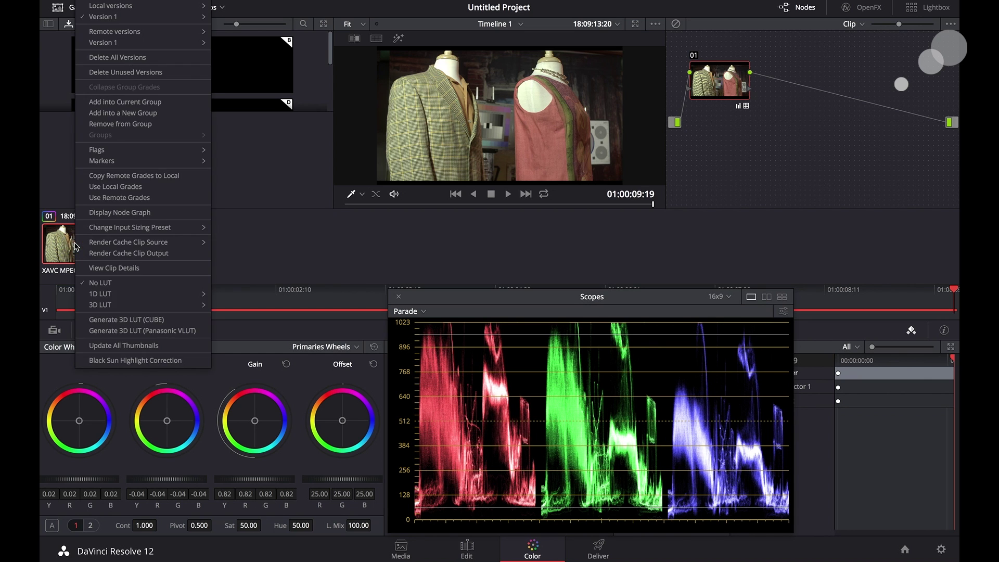
# Export the grade as a 3D CUBE LUT named FS7 LUT in a new Desktop folder FS7 LUT.
pyautogui.click(91, 322)
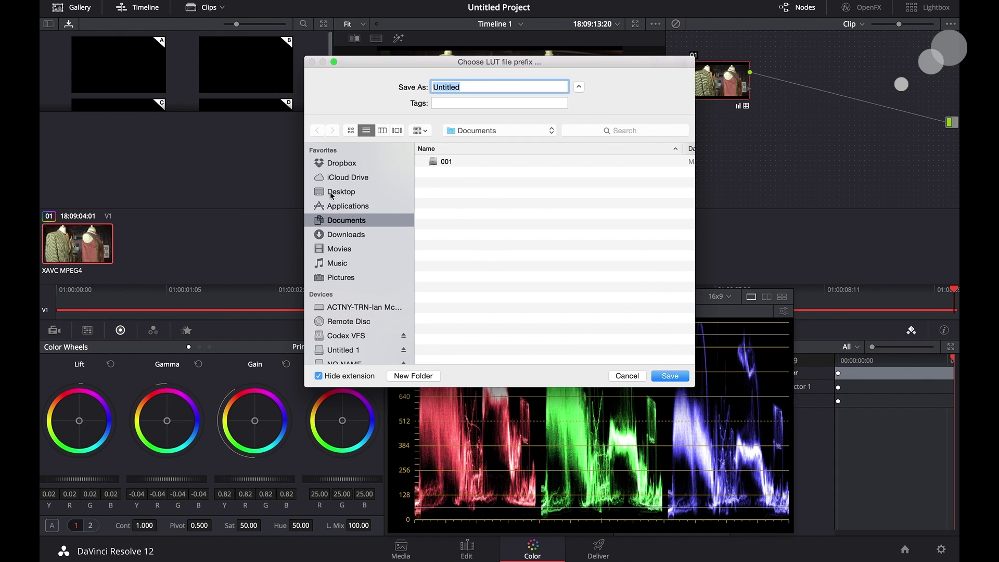
pyautogui.click(335, 193)
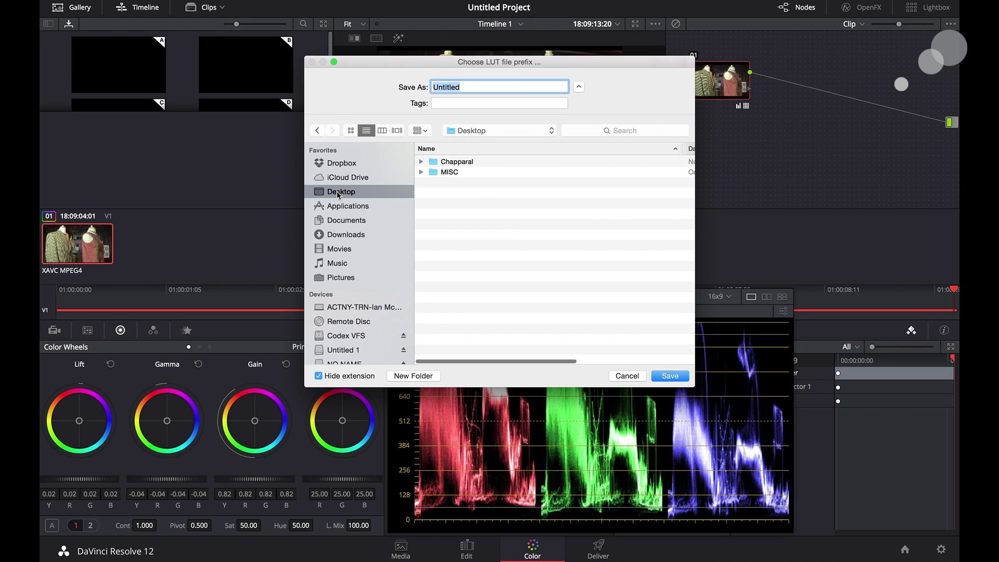
pyautogui.write('FS7 LUT')
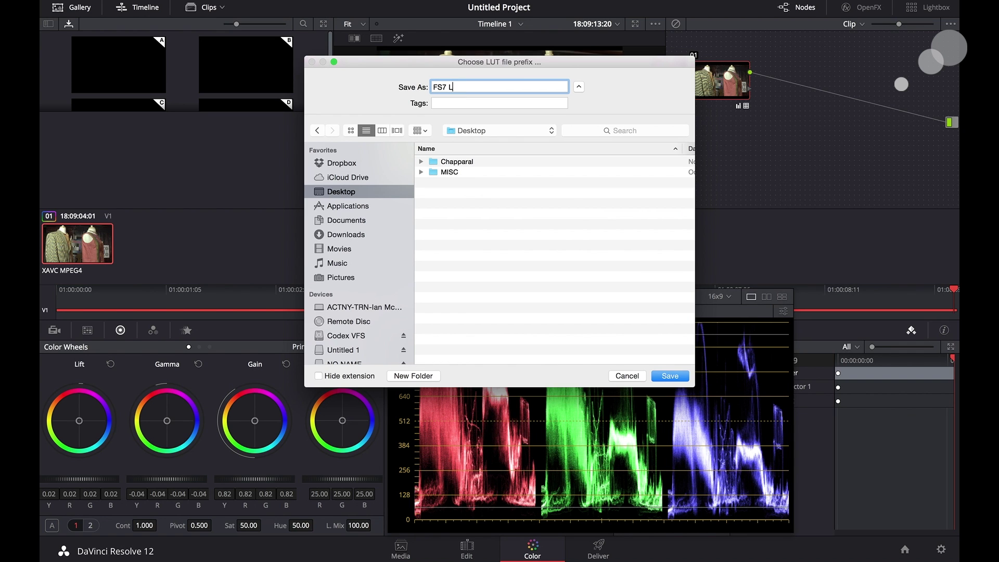
pyautogui.click(407, 376)
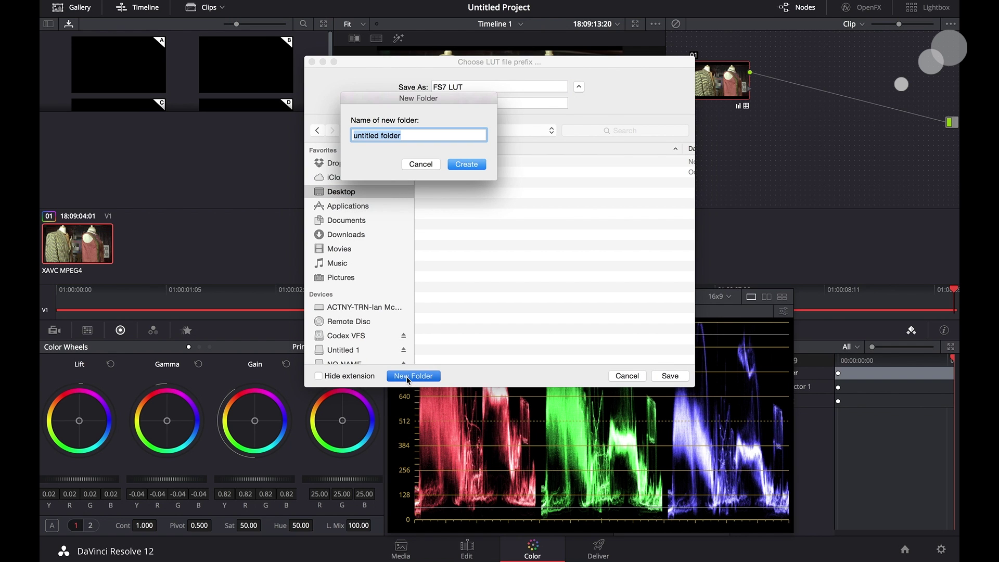
pyautogui.write('FS7 LUT')
pyautogui.press('Return')
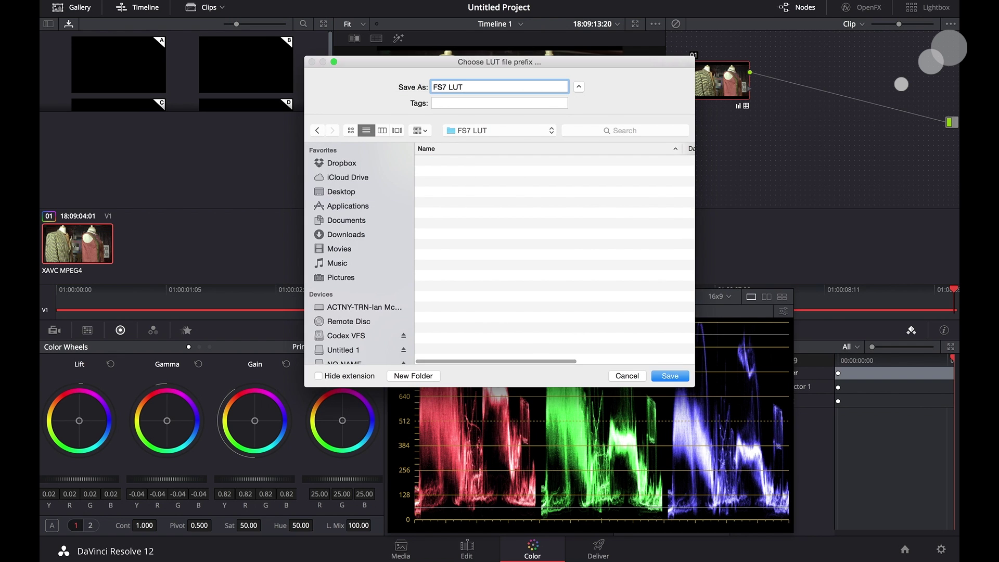
pyautogui.press('Return')
# Hide Resolve, open the Desktop FS7 LUT folder and select FS7 LUT_1.112_0226.cube.
pyautogui.press('super+h')
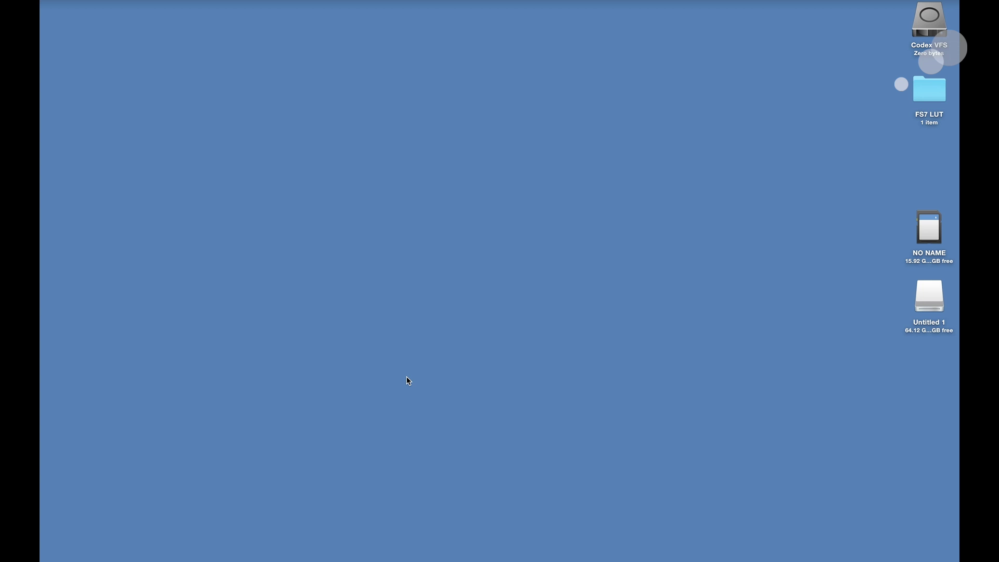
pyautogui.doubleClick(920, 90)
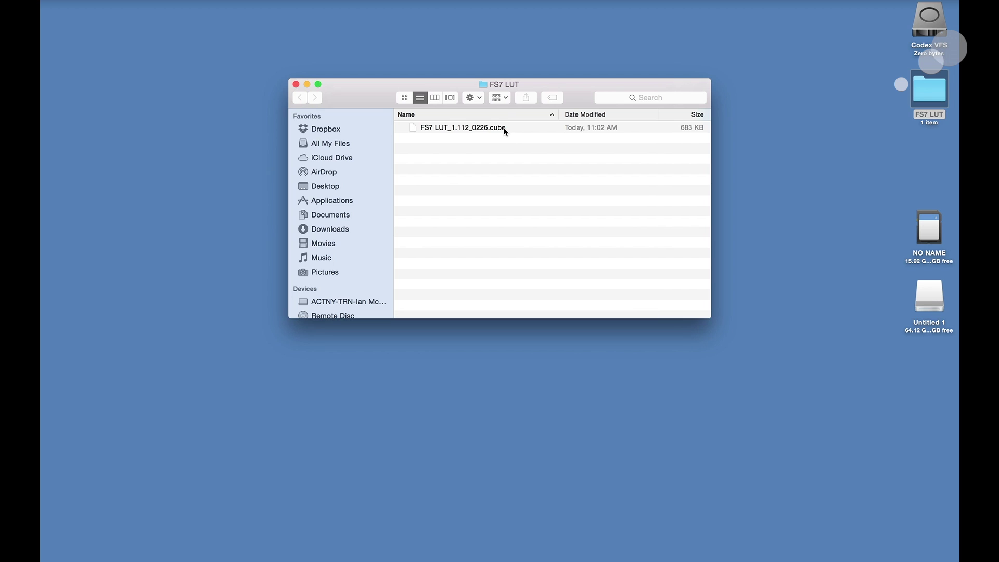
pyautogui.click(501, 128)
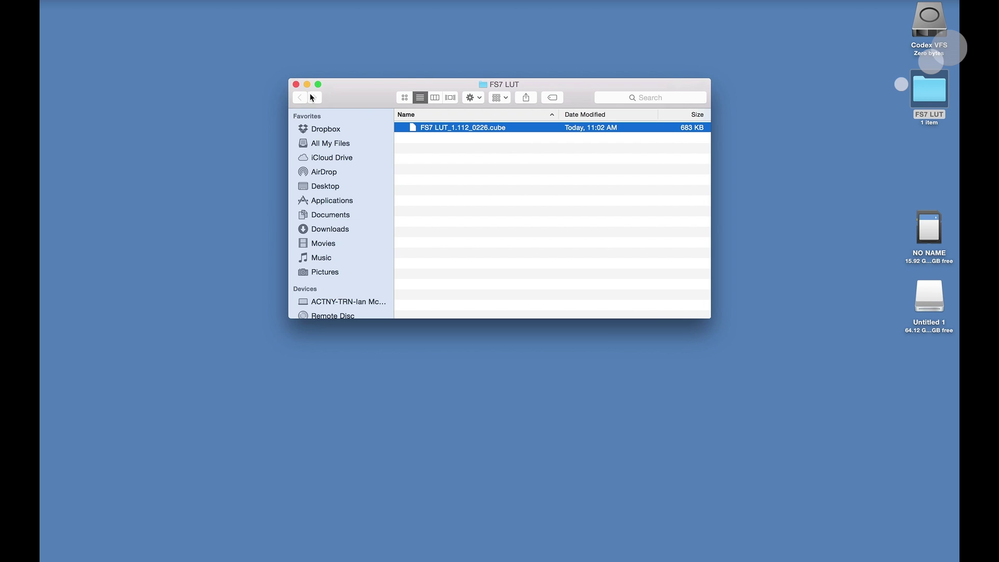
# Close the FS7 LUT window and open the NO NAME SD card from the desktop.
pyautogui.click(295, 84)
pyautogui.click(609, 136)
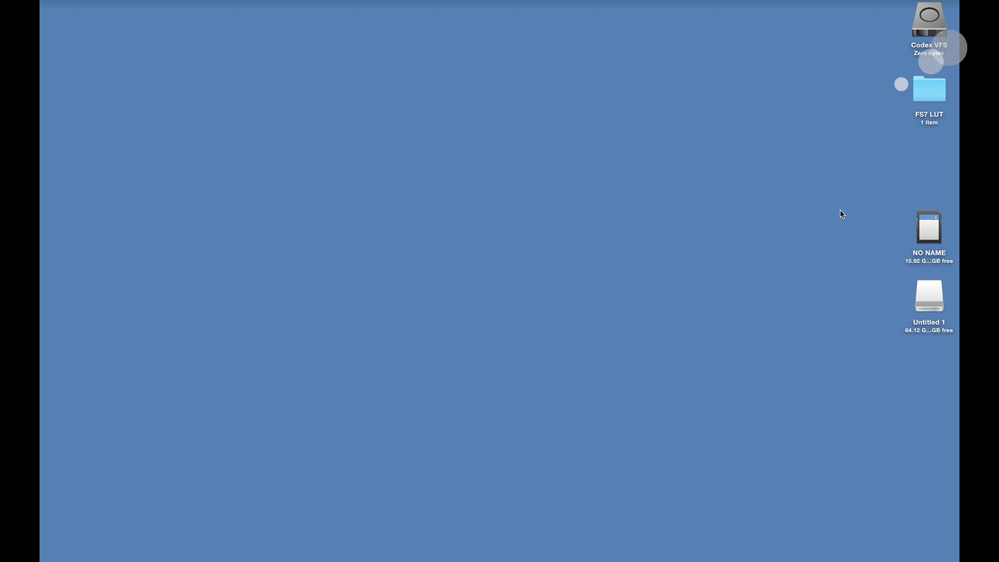
pyautogui.doubleClick(926, 229)
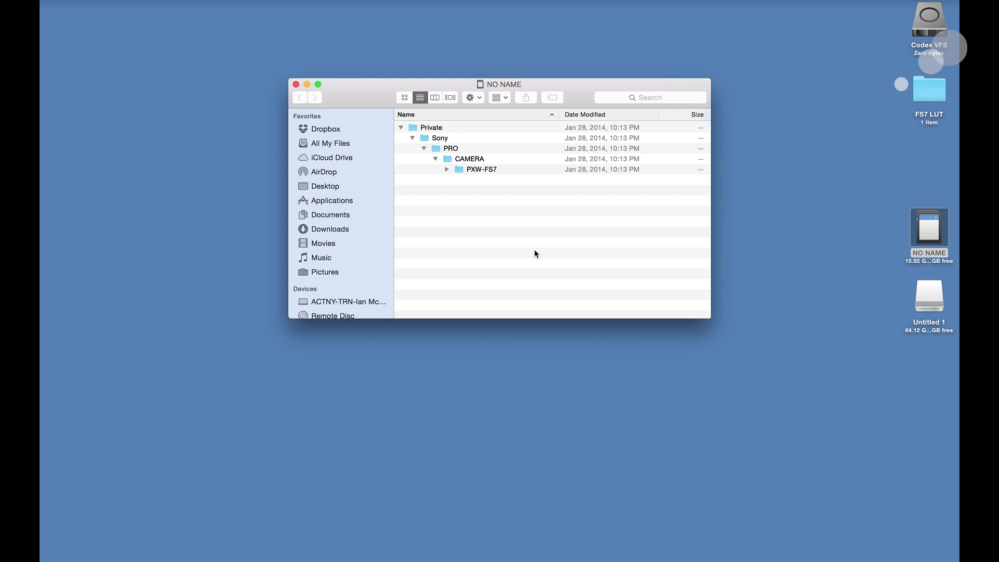
pyautogui.click(112, 1)
# Create a new folder named PMWF55_F5 on the NO NAME card.
pyautogui.click(117, 14)
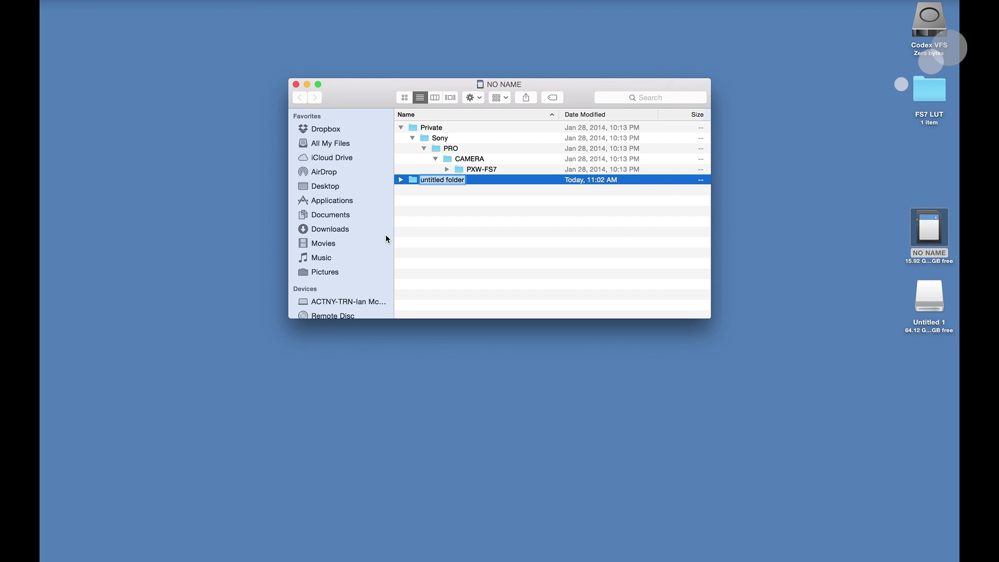
pyautogui.write('PMWF55_F5')
pyautogui.press('Return')
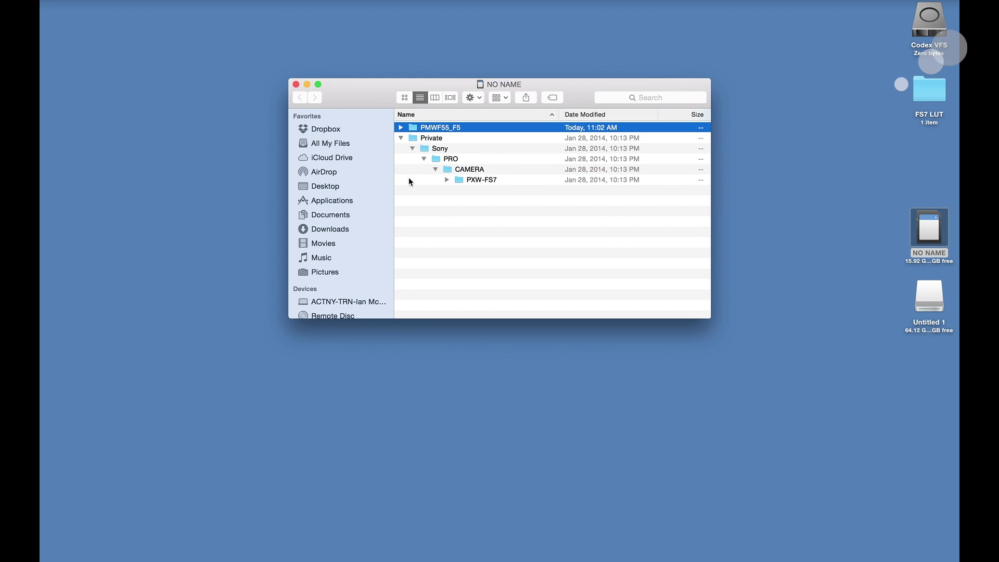
# Move PMWF55_F5 into the card's Private/Sony/PRO/CAMERA folder beside PXW-FS7.
pyautogui.moveTo(412, 126); pyautogui.dragTo(445, 172)
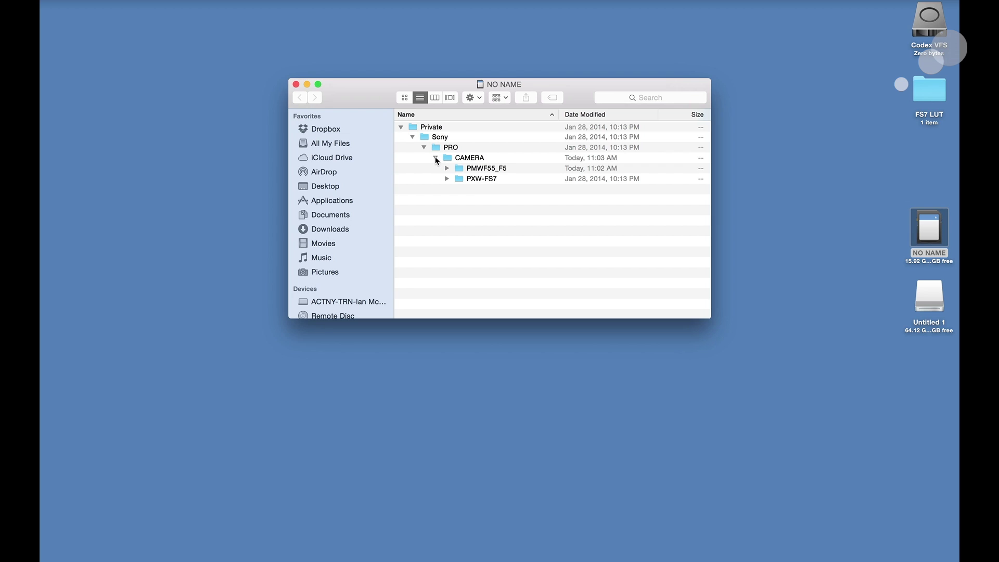
pyautogui.click(435, 157)
pyautogui.click(435, 157)
# Copy FS7 LUT_1.112_0226.cube from the FS7 LUT folder into PMWF55_F5 on the card.
pyautogui.doubleClick(929, 92)
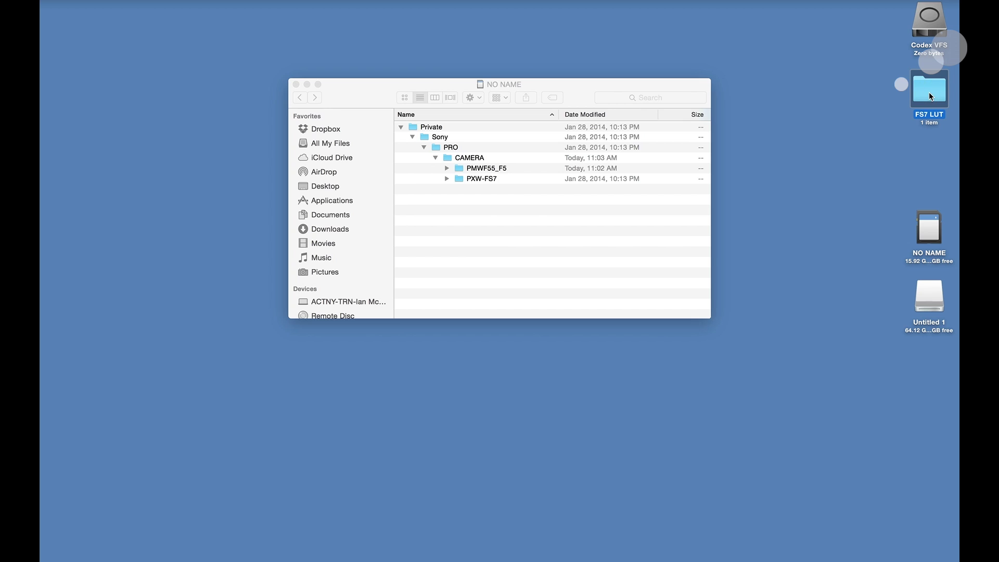
pyautogui.moveTo(362, 107); pyautogui.dragTo(334, 337)
pyautogui.click(414, 367)
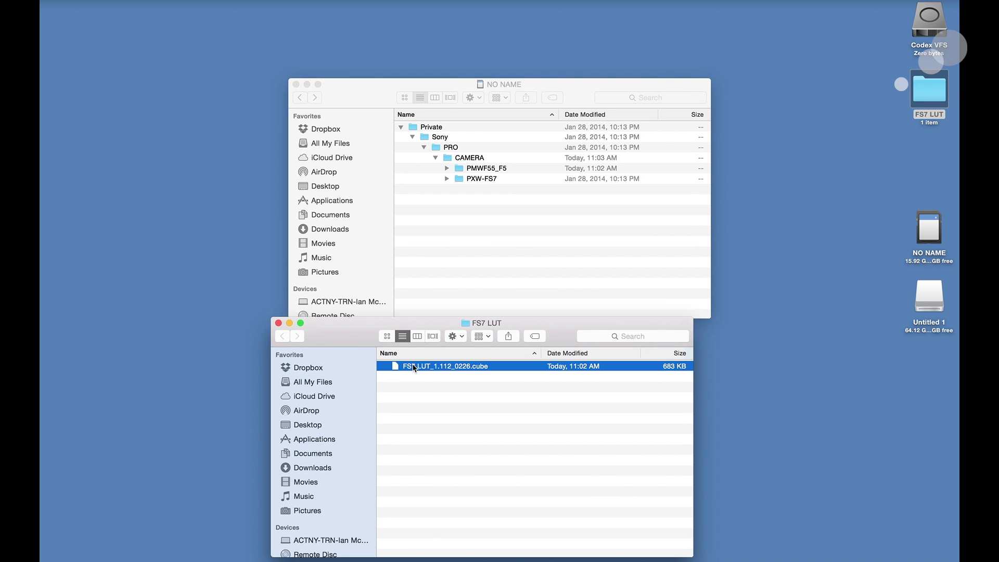
pyautogui.moveTo(414, 367); pyautogui.dragTo(469, 166)
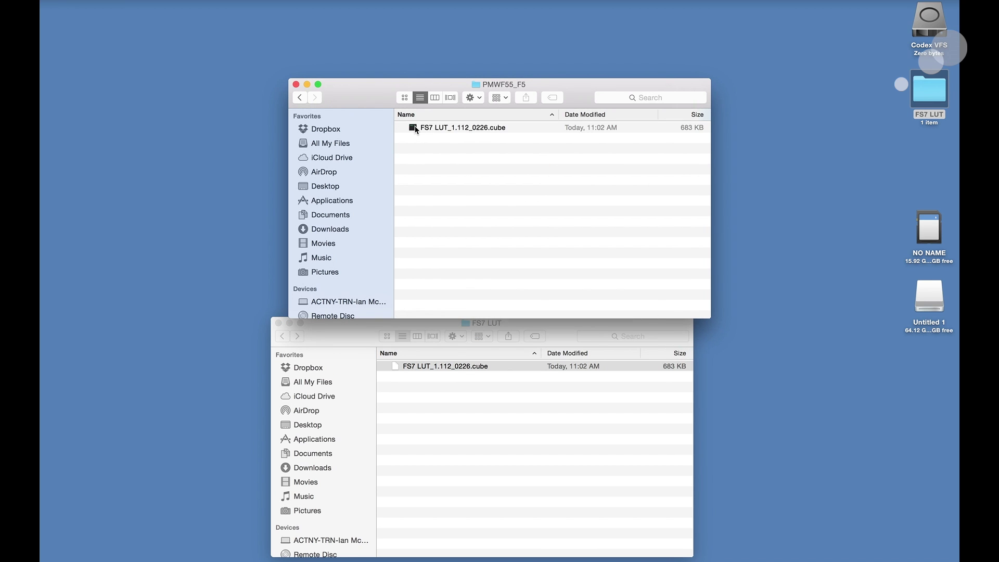
# Expand PMWF55_F5 to confirm the LUT, then close the NO NAME and FS7 LUT windows.
pyautogui.click(299, 97)
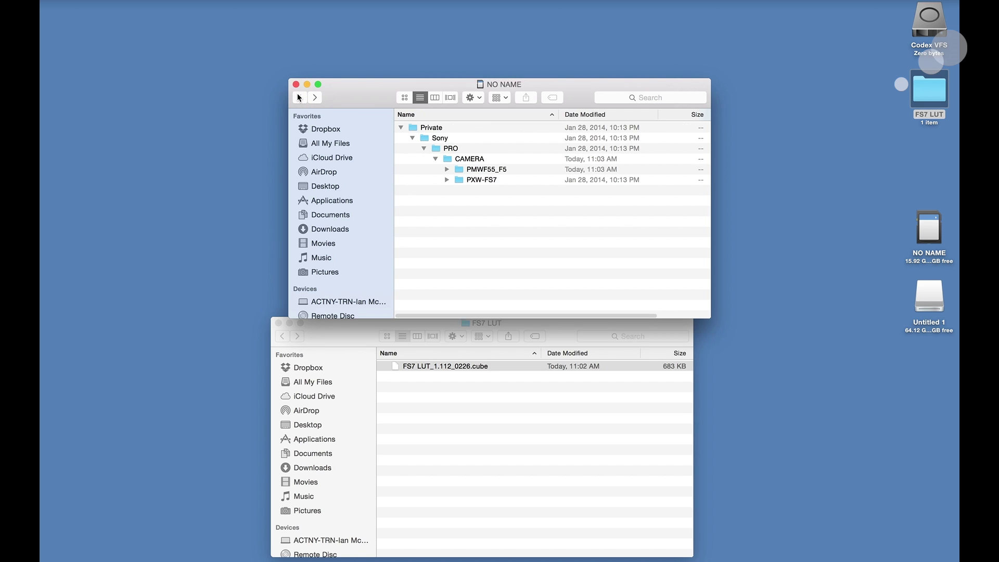
pyautogui.click(447, 169)
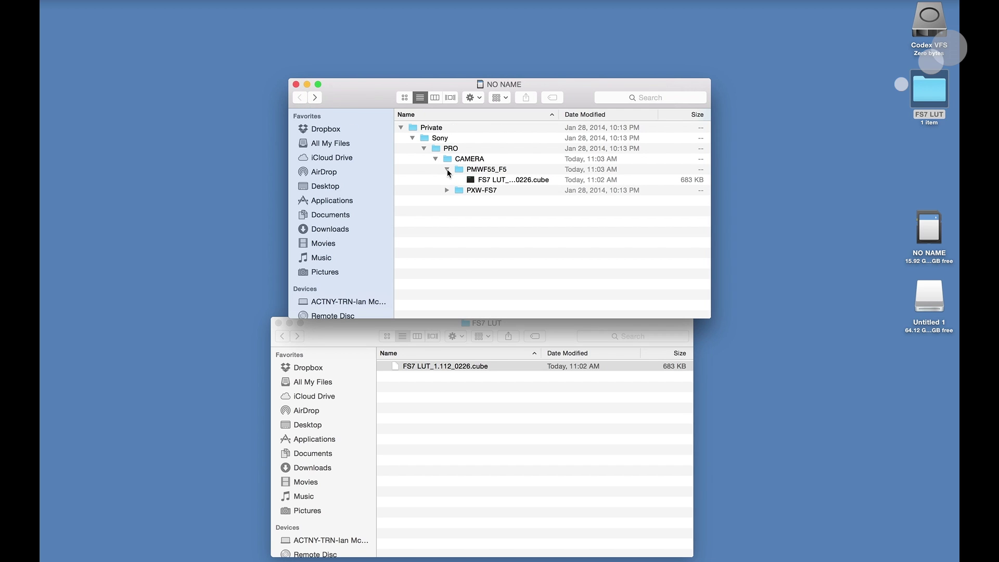
pyautogui.click(295, 84)
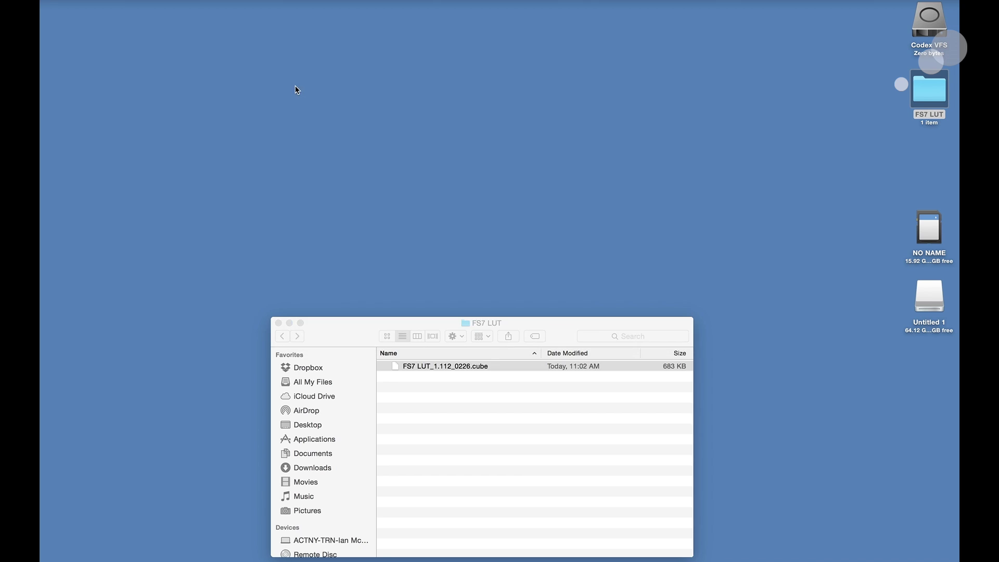
pyautogui.click(278, 323)
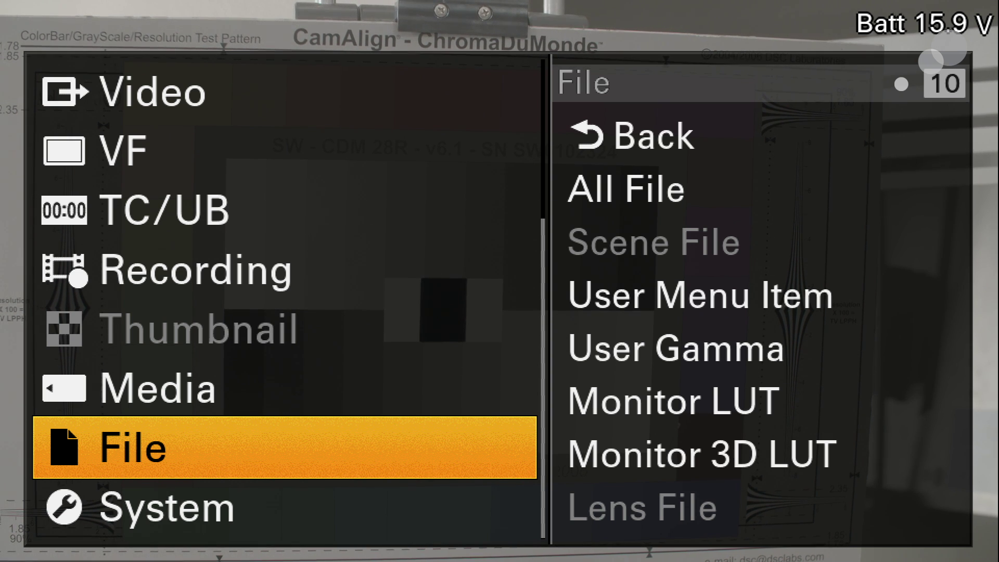
# Enter the File category of the FS7 camera menu.
pyautogui.press('Return')
# Go down the File options and enter the Monitor 3D LUT menu.
pyautogui.press('Down')
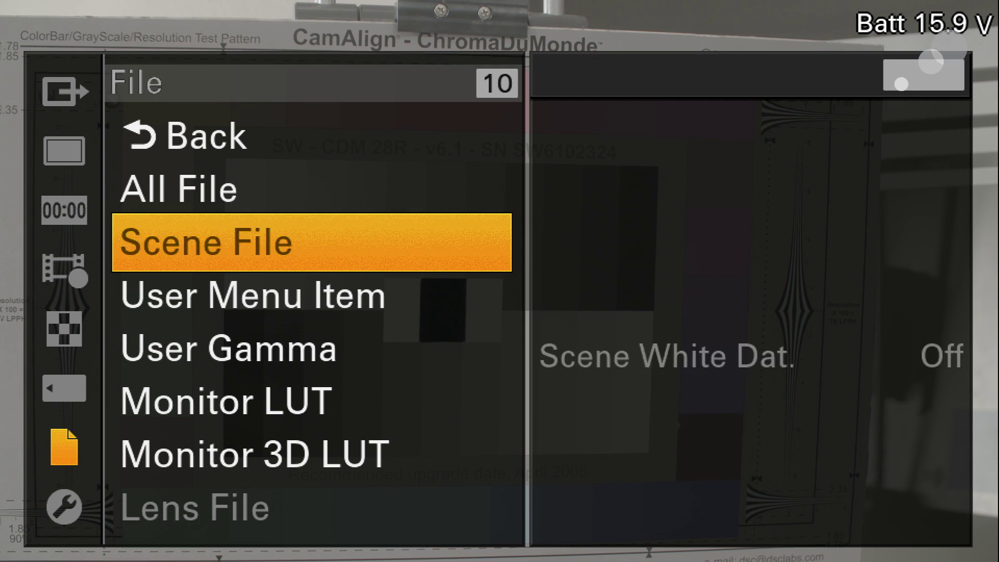
pyautogui.press('Down')
pyautogui.press('Down')
pyautogui.press('Down')
pyautogui.press('Down')
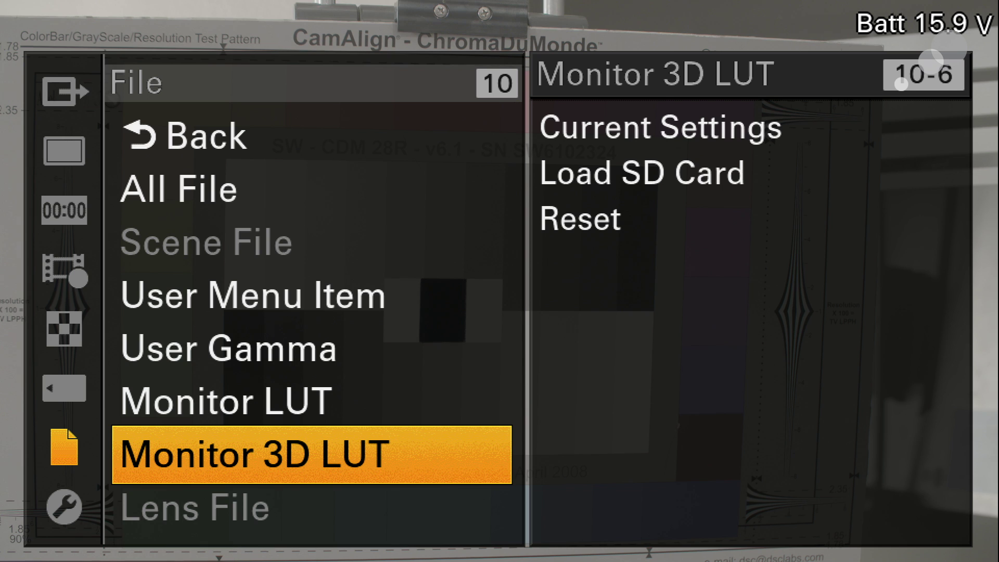
pyautogui.press('Return')
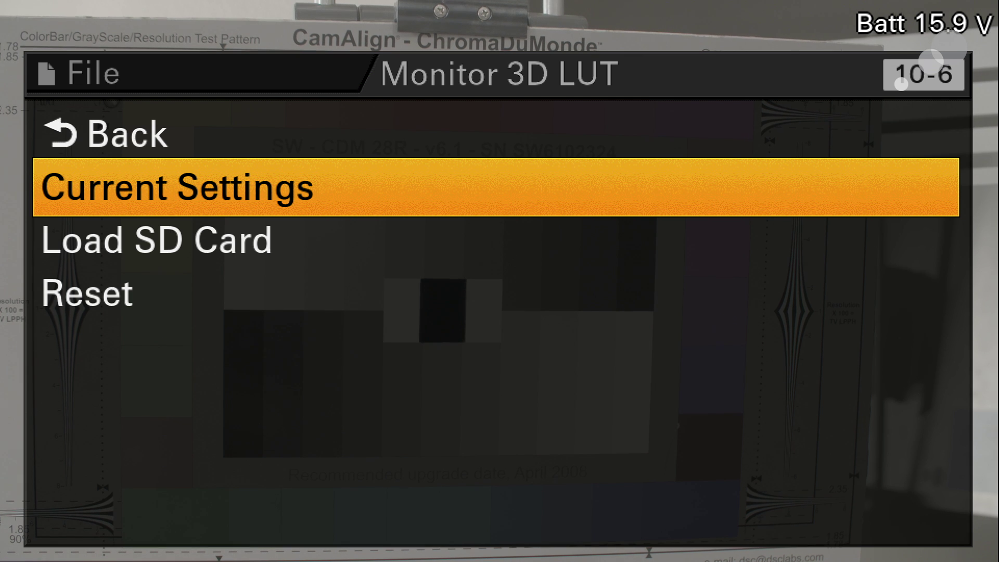
# Check the current 3D LUT settings (LC-709 in slots 01–04), then return to Monitor 3D LUT.
pyautogui.press('Return')
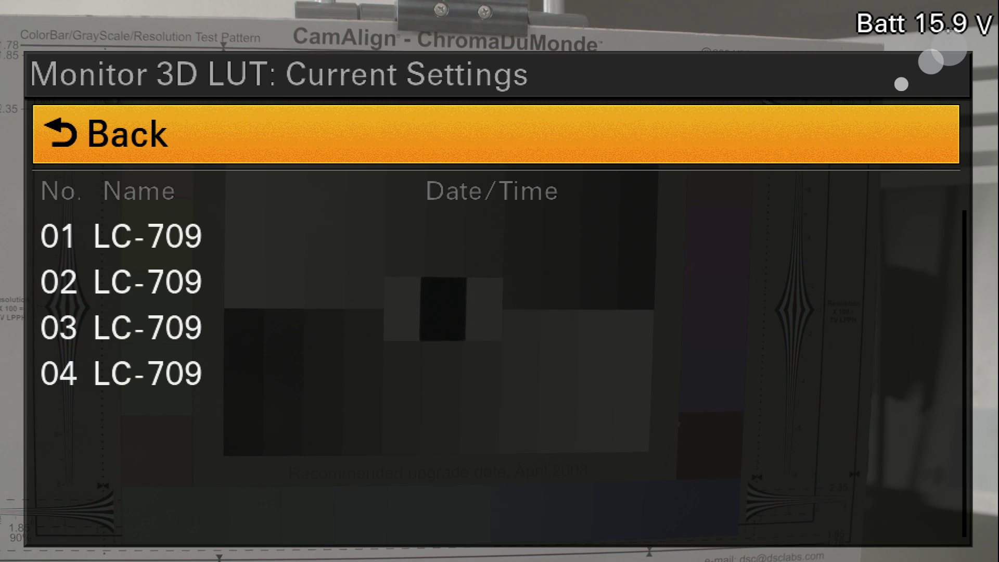
pyautogui.press('Return')
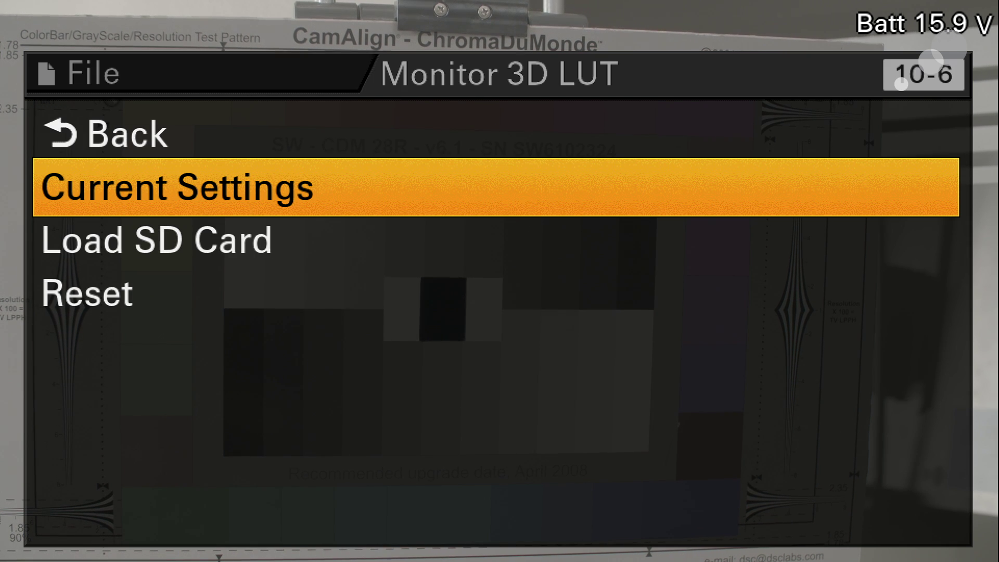
pyautogui.press('Down')
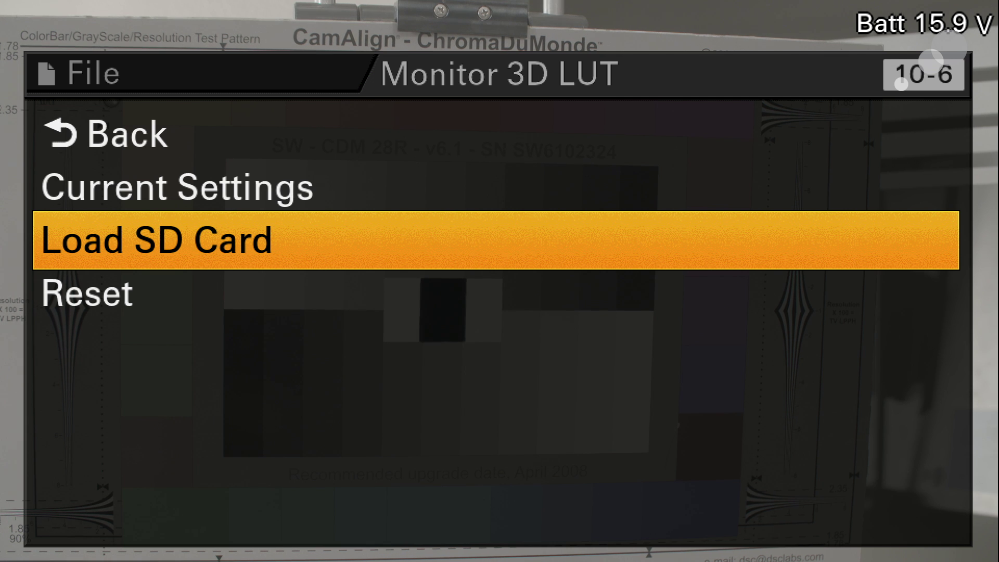
# Load FS7 LUT_1.112_0226 from the SD card into slot 1 and confirm the load.
pyautogui.press('Return')
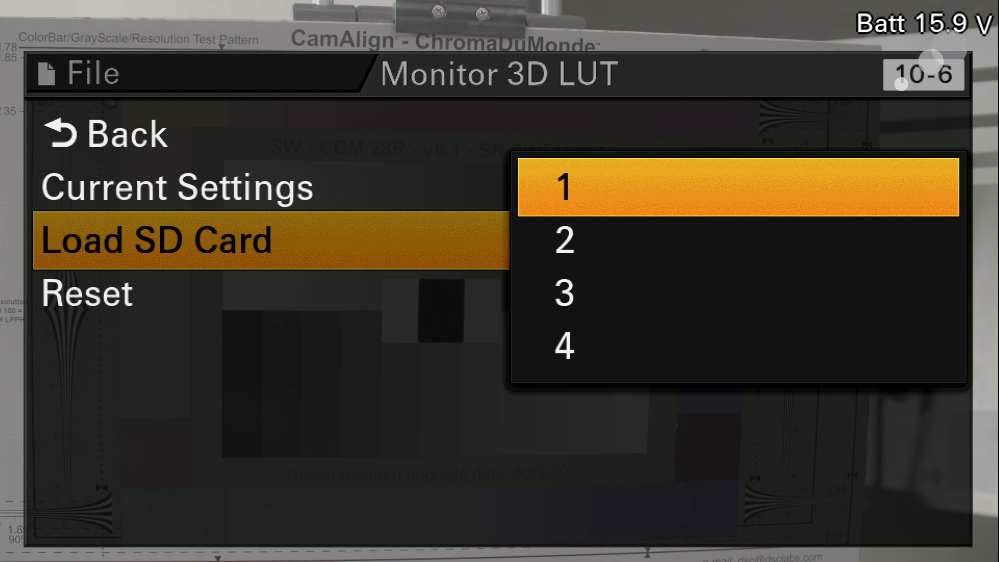
pyautogui.press('Return')
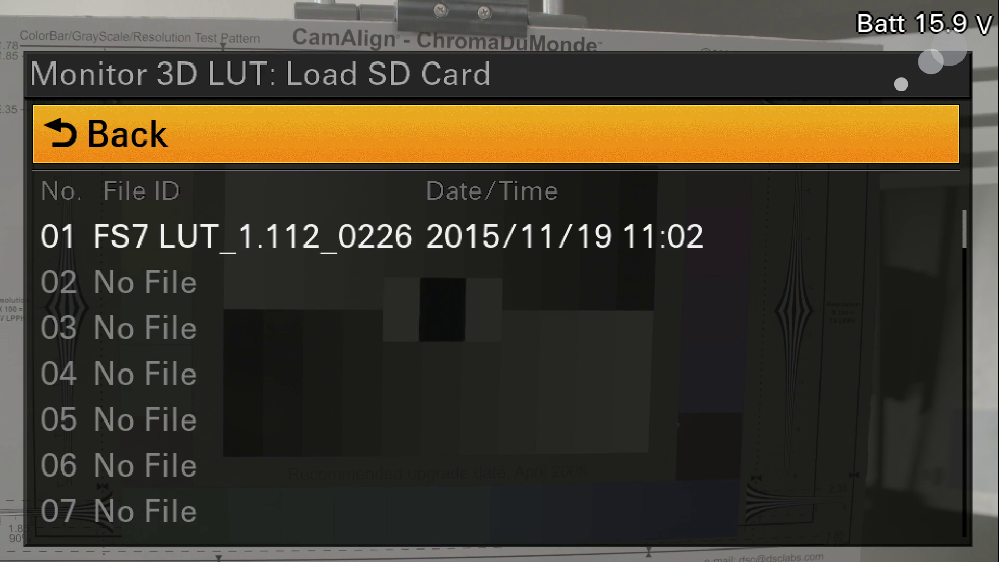
pyautogui.press('Down')
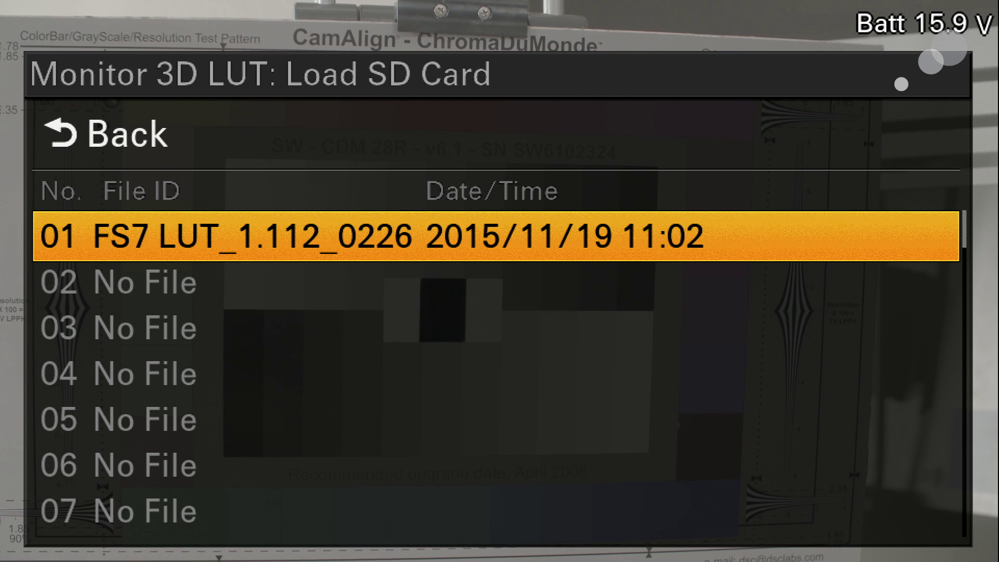
pyautogui.press('Return')
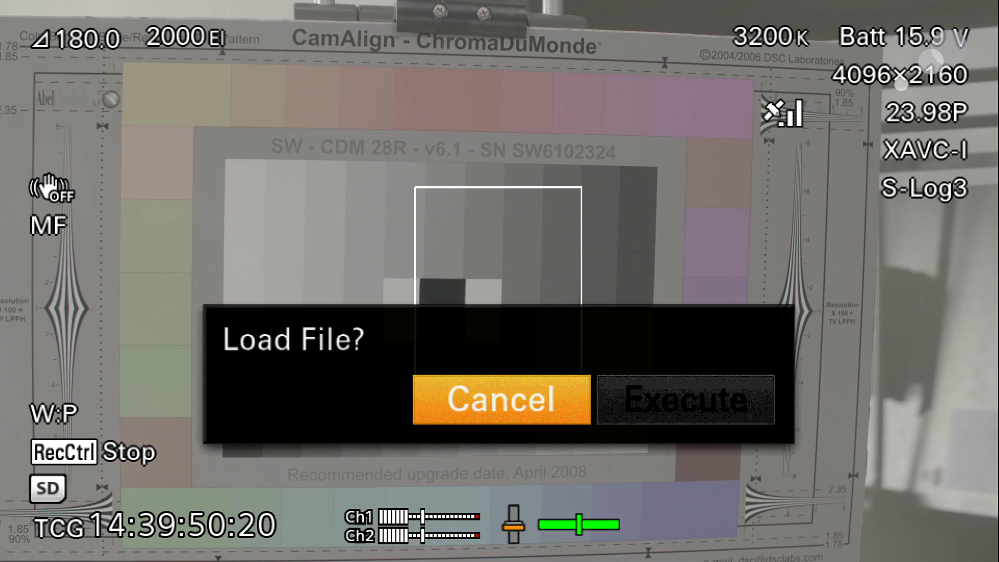
pyautogui.press('Right')
pyautogui.press('Return')
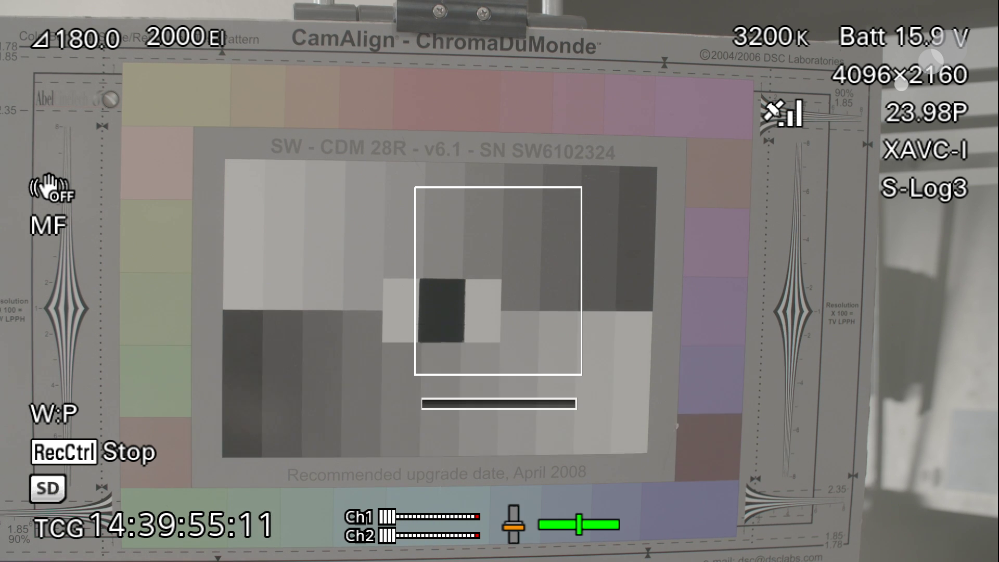
pyautogui.press('Return')
# Open Current Settings to confirm slot 01 now holds FS7 LUT_1.112_0226.
pyautogui.press('Up')
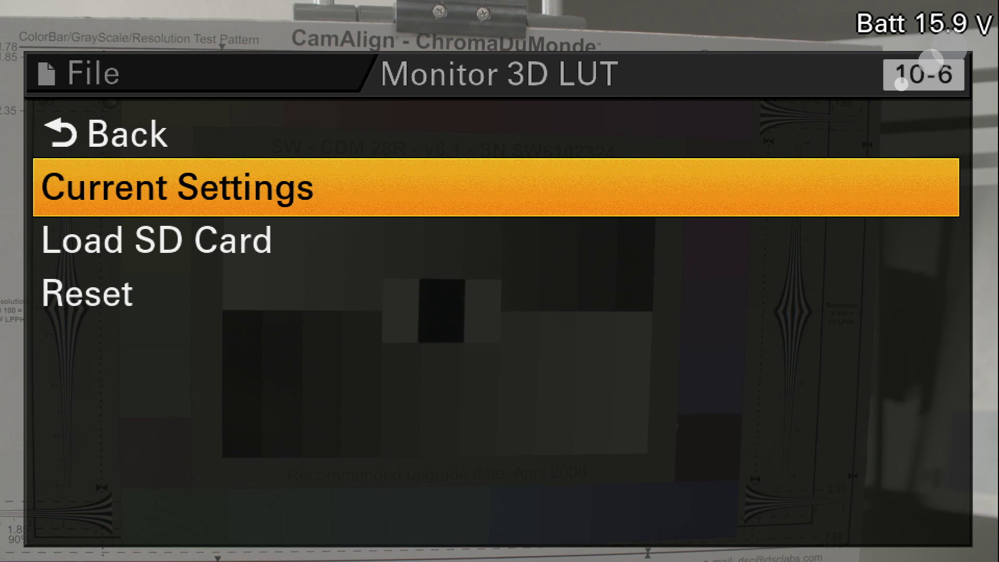
pyautogui.press('Return')
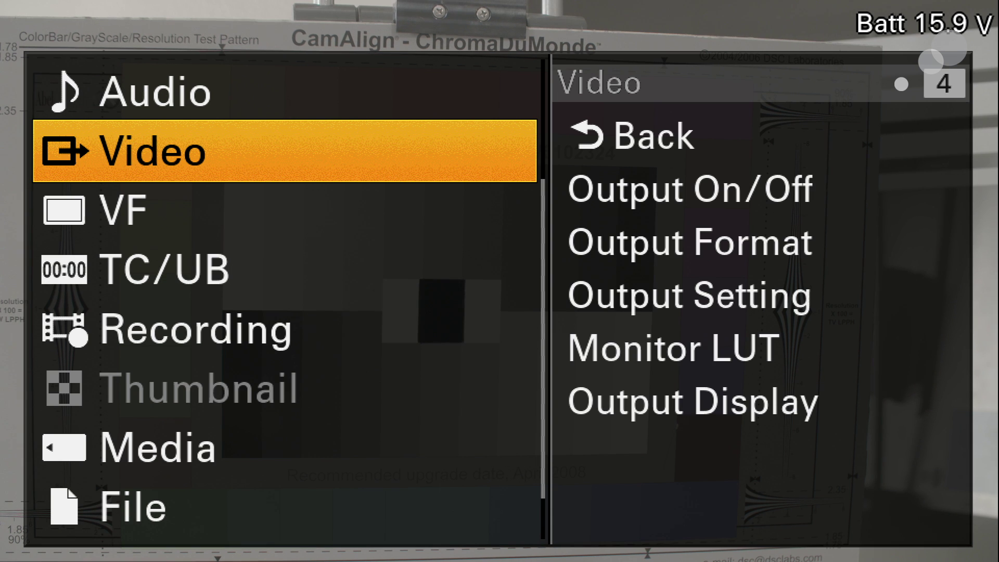
# Open Monitor LUT under Video, showing category User 3D LUT and User 3D-1 selected.
pyautogui.press('Return')
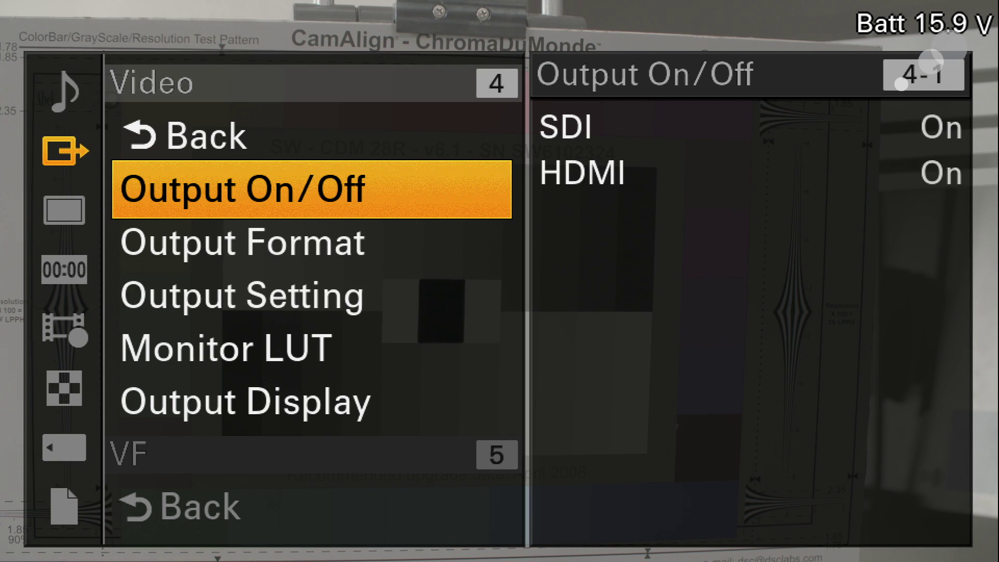
pyautogui.press('Down')
pyautogui.press('Down')
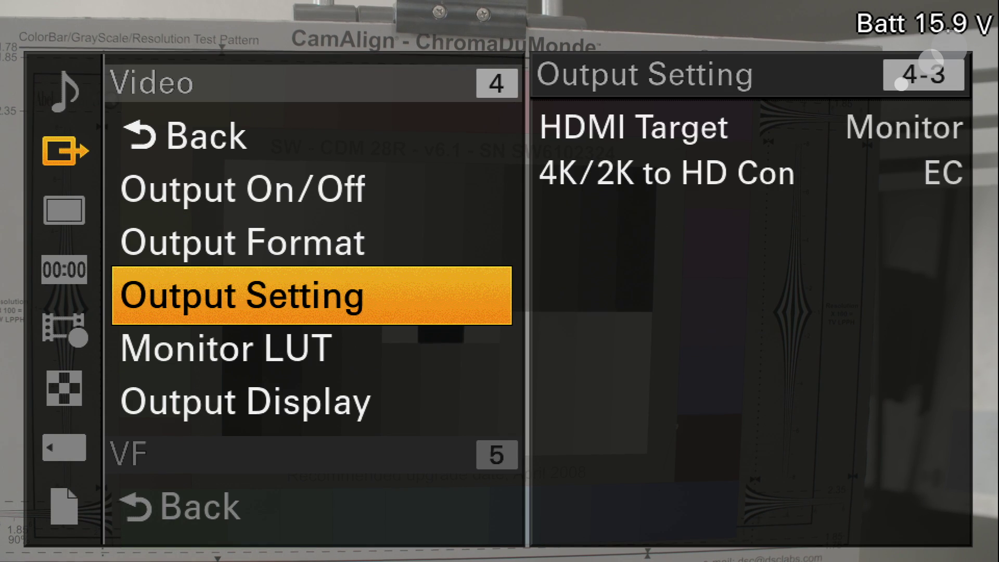
pyautogui.press('Down')
pyautogui.press('Return')
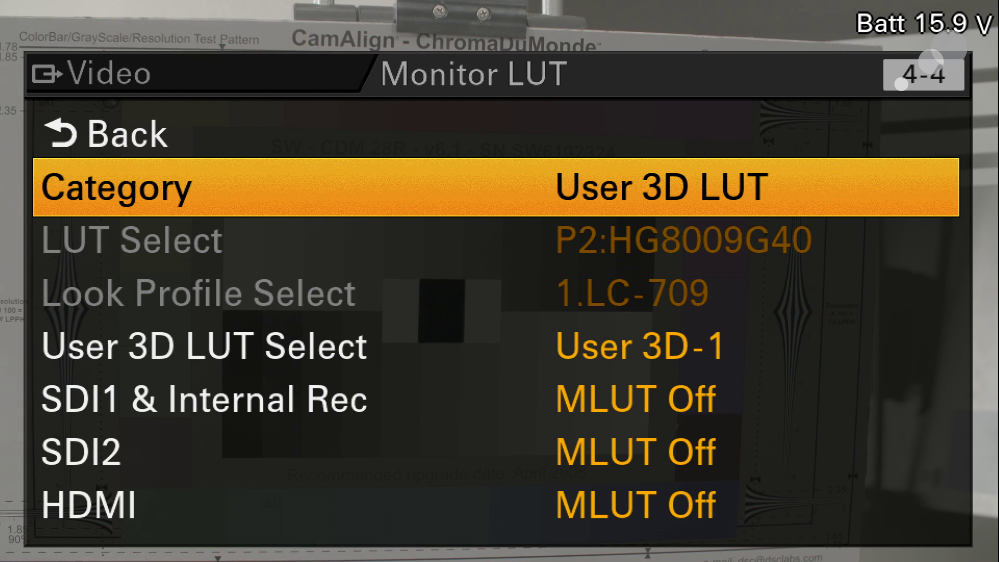
pyautogui.press('Return')
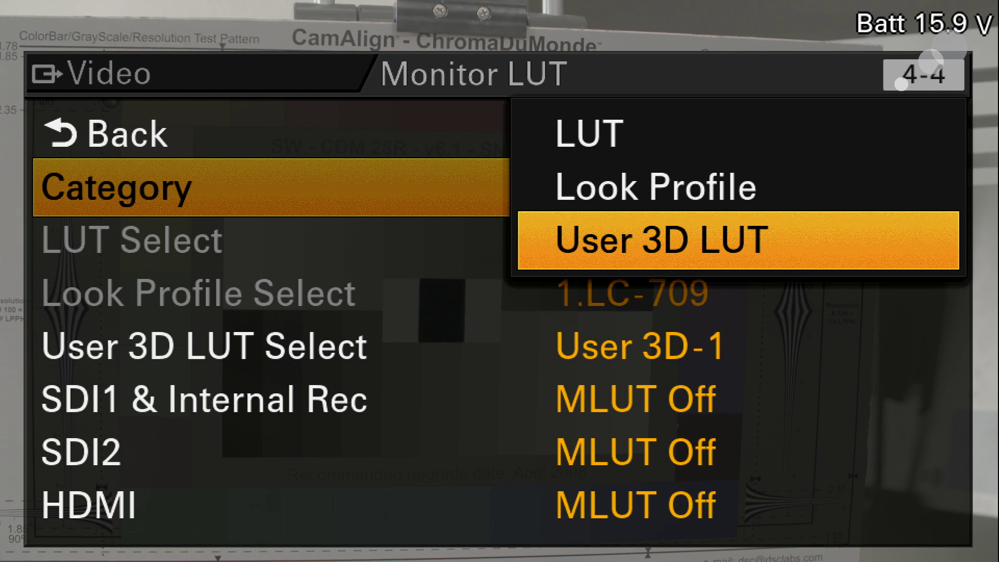
pyautogui.press('Up')
pyautogui.press('Up')
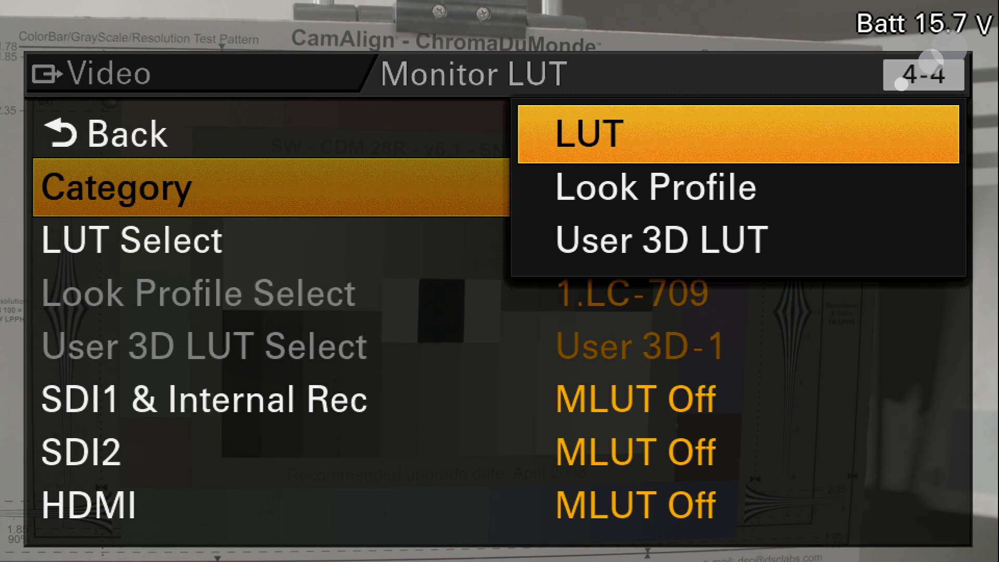
pyautogui.press('Down')
pyautogui.press('Down')
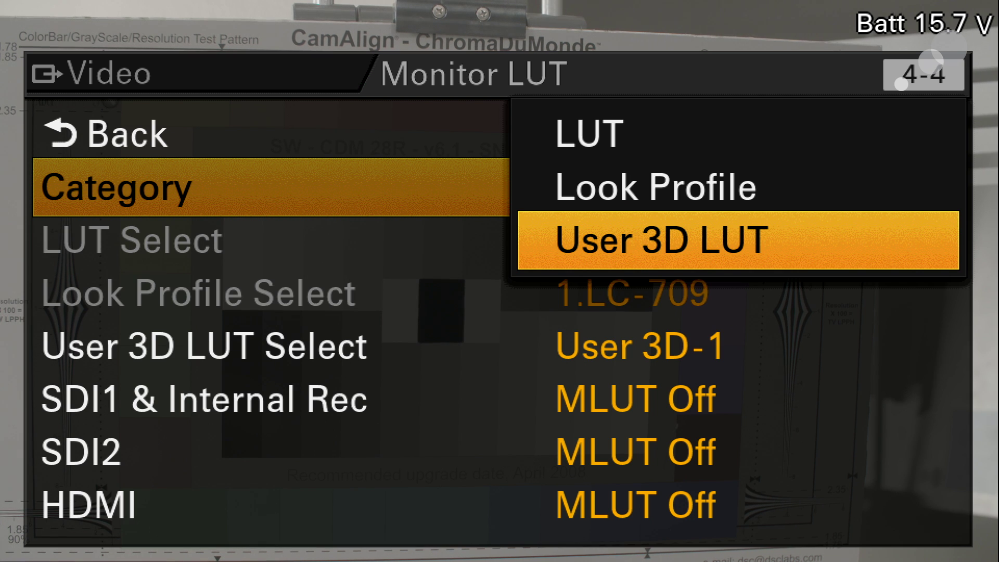
pyautogui.press('Return')
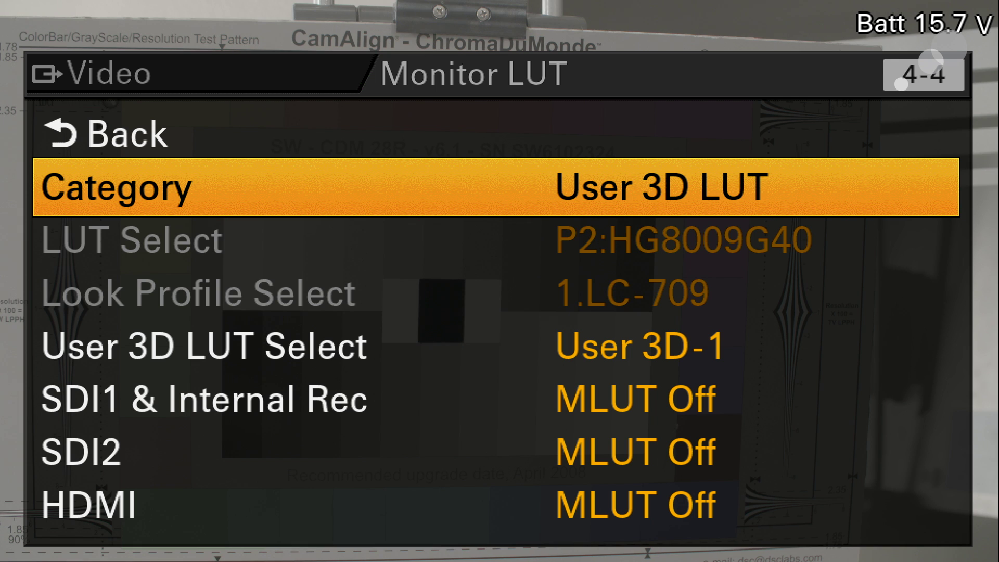
pyautogui.press('Down')
pyautogui.press('Down')
pyautogui.press('Down')
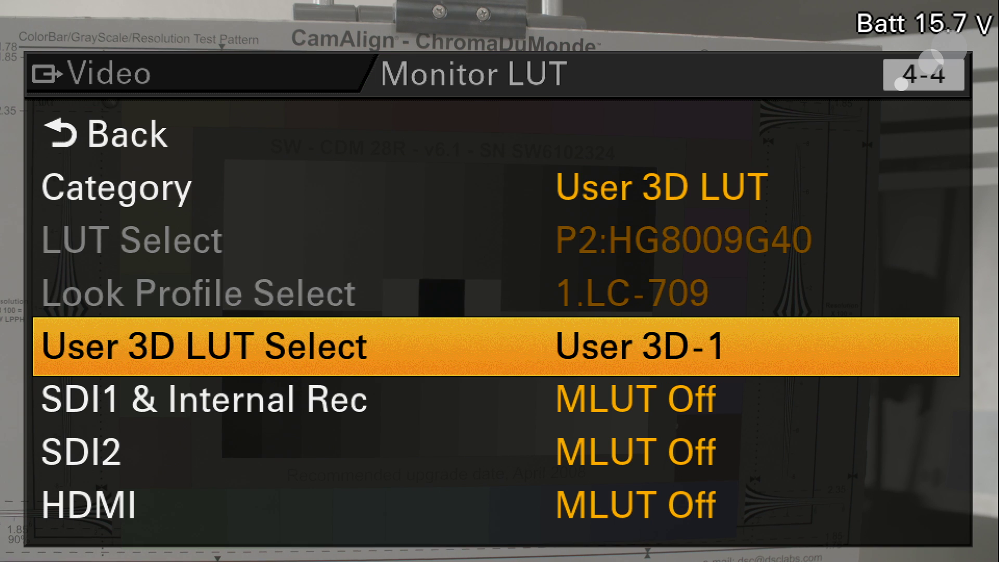
pyautogui.press('Return')
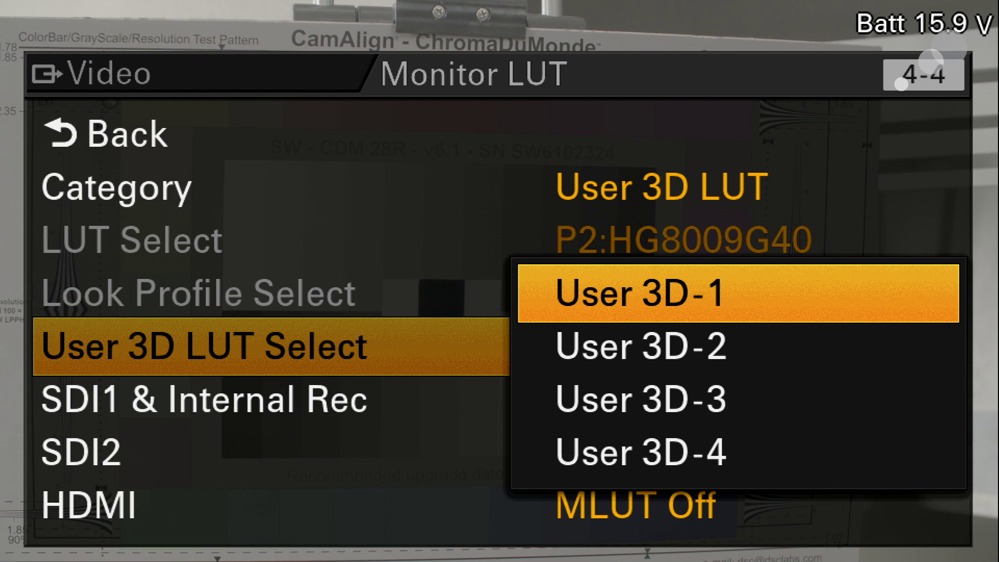
pyautogui.press('Return')
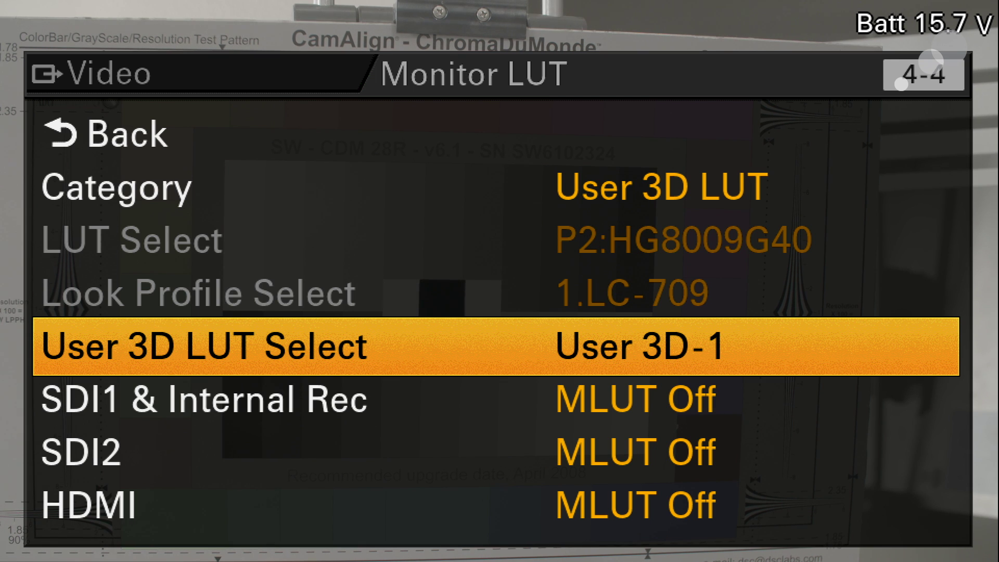
# Leave SDI2's monitor LUT at MLUT Off and exit the menus to live view.
pyautogui.press('Down')
pyautogui.press('Down')
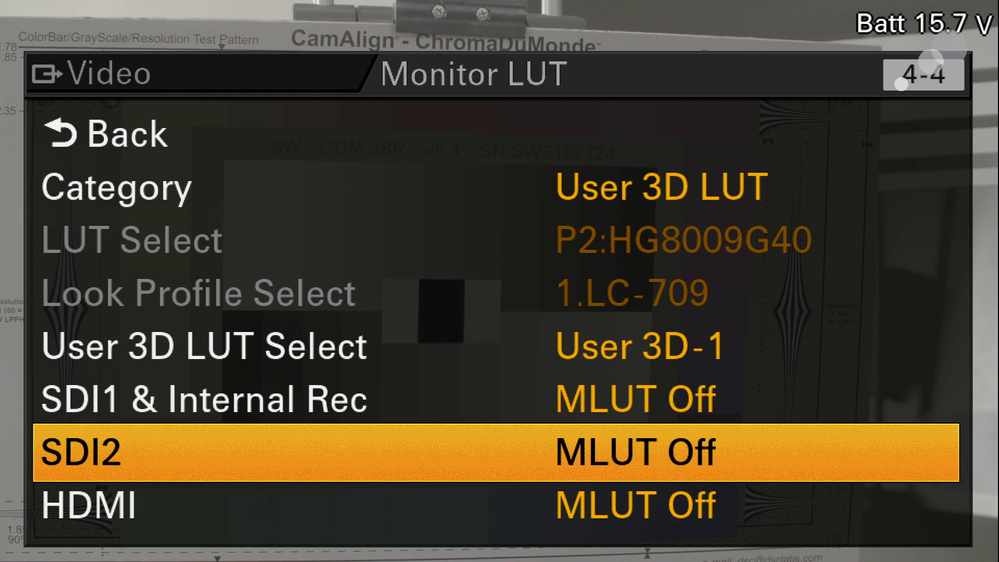
pyautogui.press('Return')
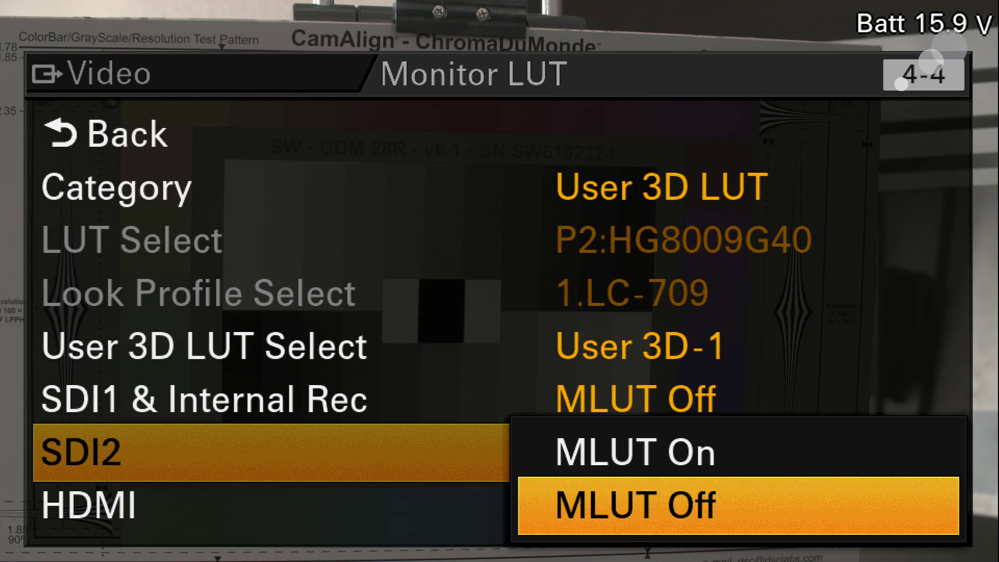
pyautogui.press('Up')
pyautogui.press('Down')
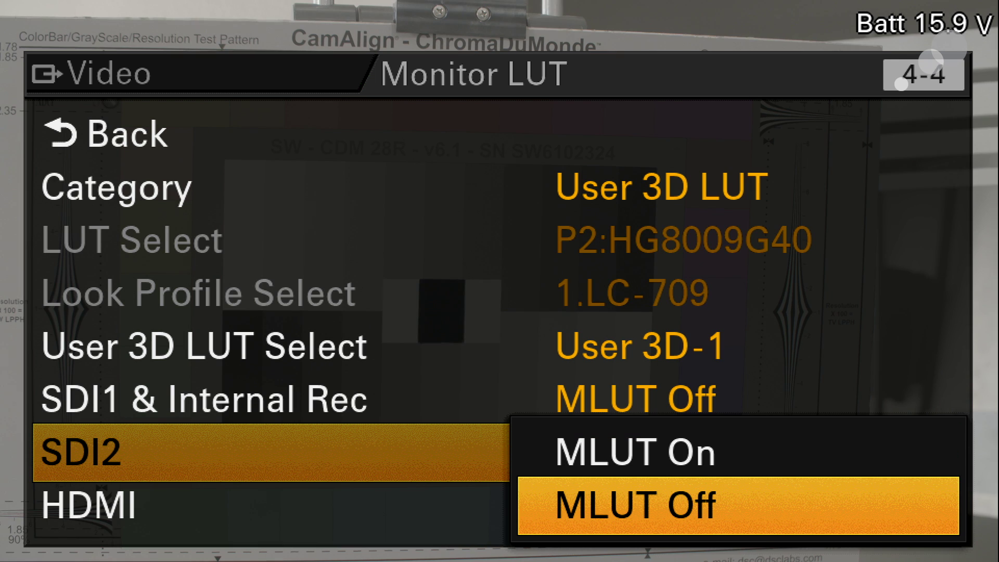
pyautogui.press('Return')
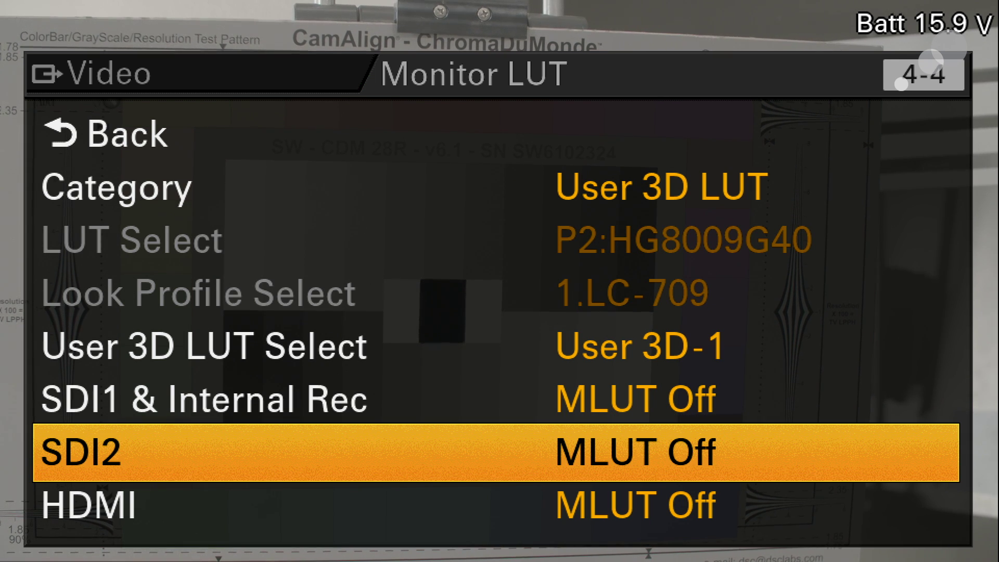
pyautogui.press('Escape')
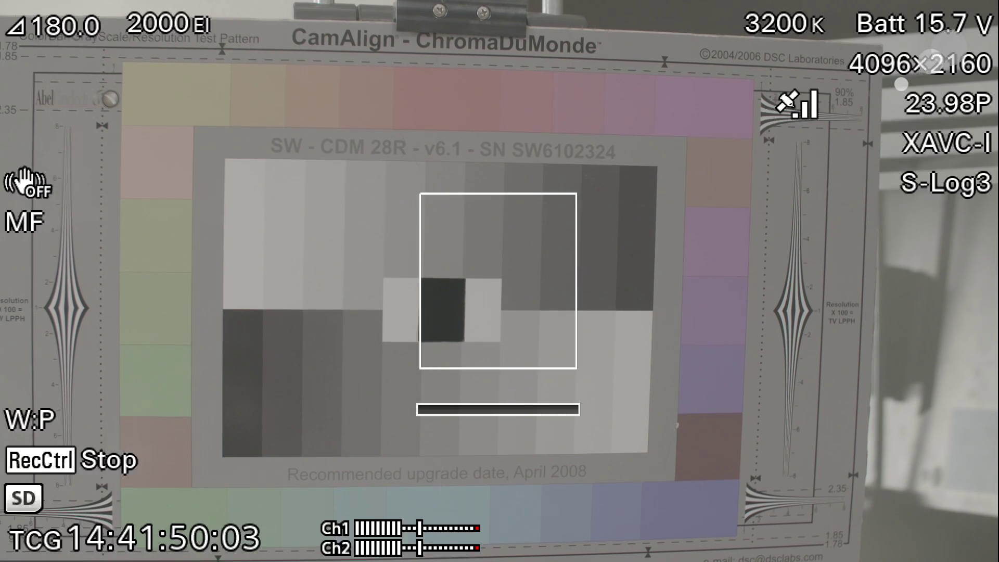
pyautogui.press('Menu')
# Switch SDI2's monitor LUT to MLUT On and close the menus to live view.
pyautogui.press('Return')
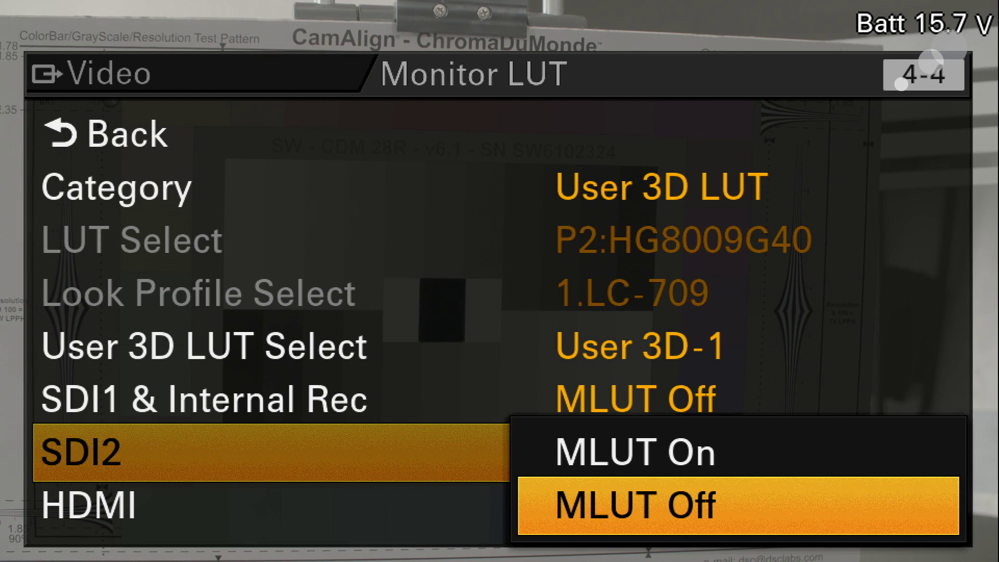
pyautogui.press('Up')
pyautogui.press('Return')
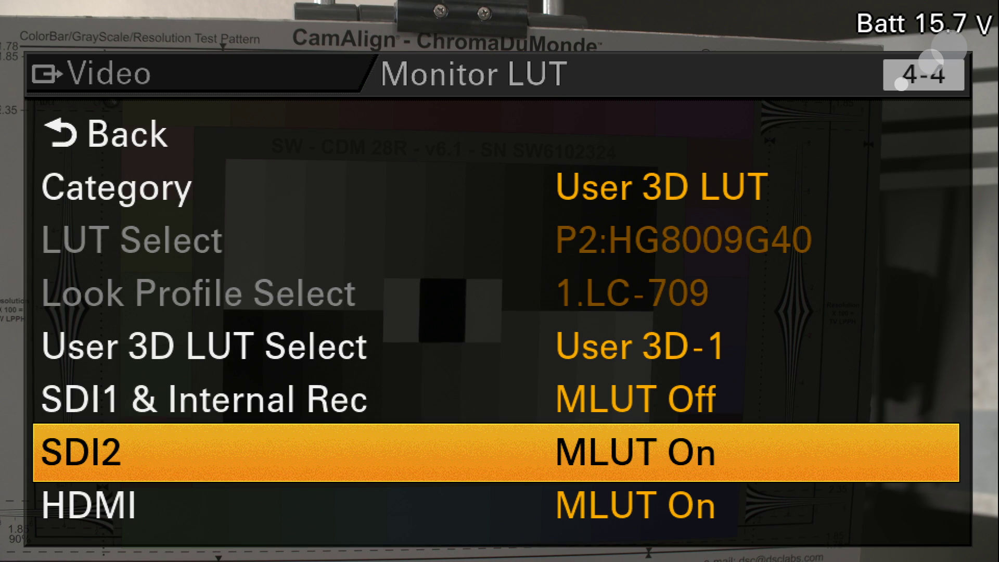
pyautogui.press('Menu')
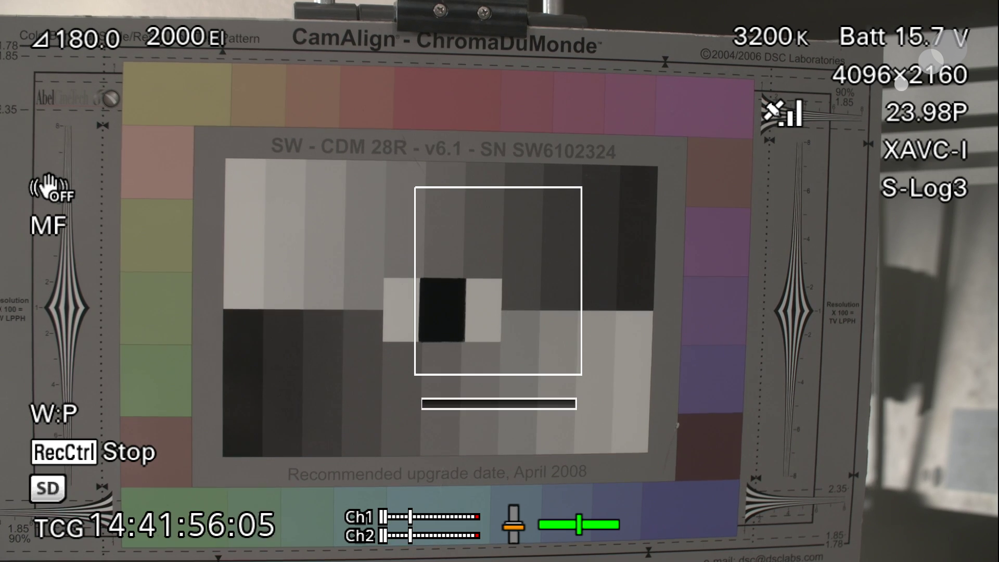